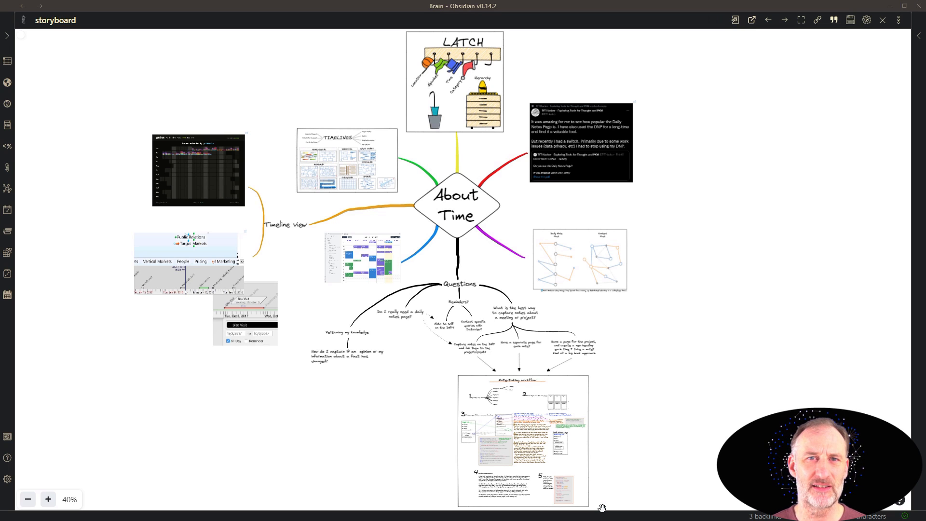
{"action": "scroll", "coordinate": [602, 508], "scroll_direction": "up", "scroll_amount": 3}
{"action": "scroll", "coordinate": [602, 509], "scroll_direction": "up", "scroll_amount": 3}
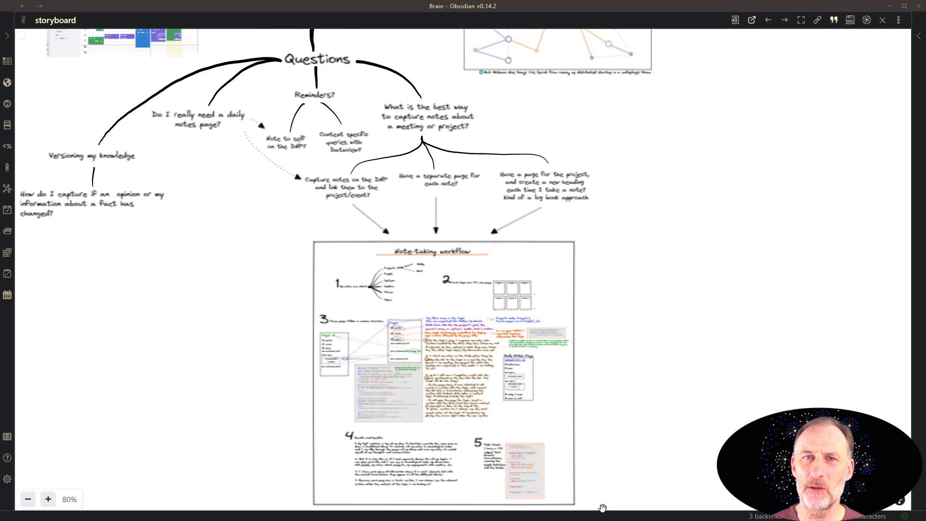
{"action": "scroll", "coordinate": [602, 509], "scroll_direction": "up", "scroll_amount": 2}
{"action": "scroll", "coordinate": [602, 508], "scroll_direction": "up", "scroll_amount": 2}
{"action": "scroll", "coordinate": [602, 508], "scroll_direction": "up", "scroll_amount": 3}
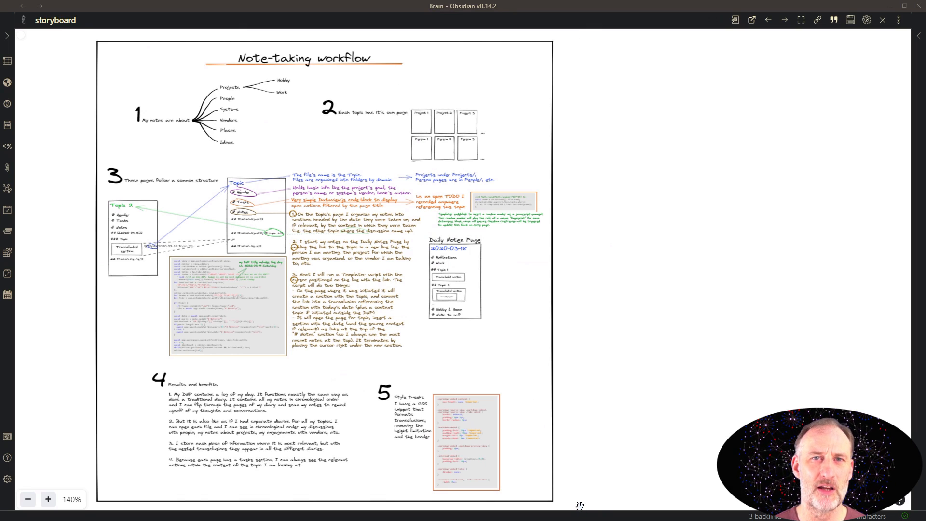
{"action": "scroll", "coordinate": [579, 505], "scroll_direction": "down", "scroll_amount": 5}
{"action": "scroll", "coordinate": [579, 505], "scroll_direction": "down", "scroll_amount": 5}
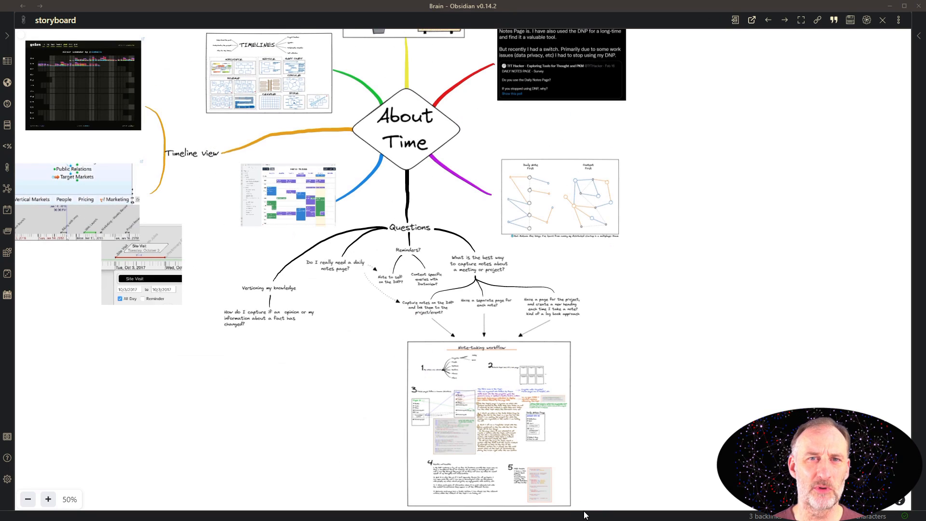
{"action": "scroll", "coordinate": [585, 506], "scroll_direction": "down", "scroll_amount": 3}
{"action": "scroll", "coordinate": [463, 156], "scroll_direction": "up", "scroll_amount": 5}
{"action": "scroll", "coordinate": [499, 138], "scroll_direction": "up", "scroll_amount": 5}
{"action": "scroll", "coordinate": [507, 135], "scroll_direction": "up", "scroll_amount": 3}
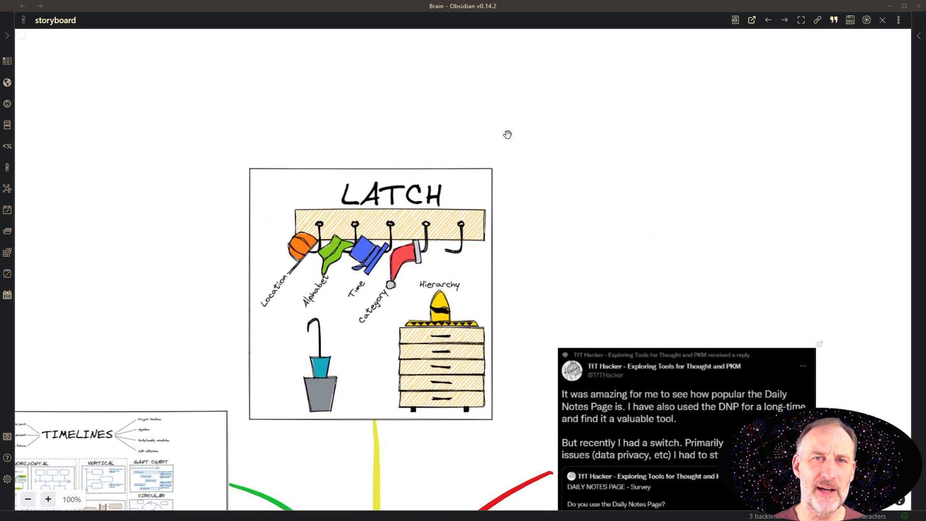
{"action": "scroll", "coordinate": [507, 134], "scroll_direction": "up", "scroll_amount": 1}
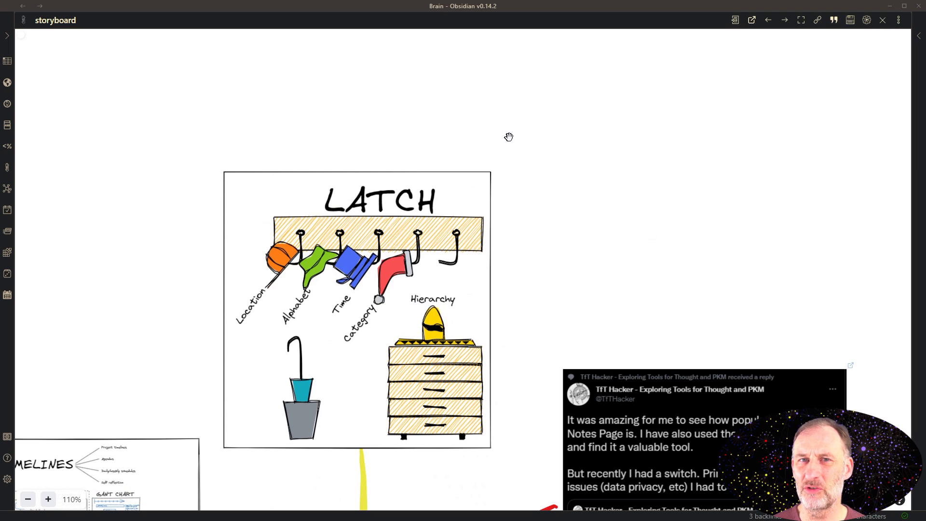
{"action": "scroll", "coordinate": [537, 153], "scroll_direction": "down", "scroll_amount": 5}
{"action": "scroll", "coordinate": [546, 165], "scroll_direction": "down", "scroll_amount": 5}
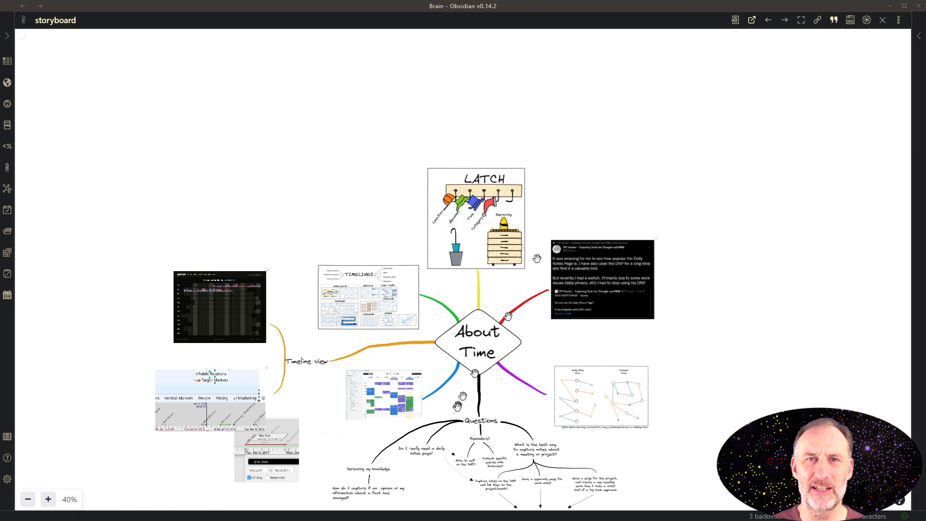
{"action": "scroll", "coordinate": [432, 416], "scroll_direction": "up", "scroll_amount": 3}
{"action": "scroll", "coordinate": [433, 416], "scroll_direction": "up", "scroll_amount": 3}
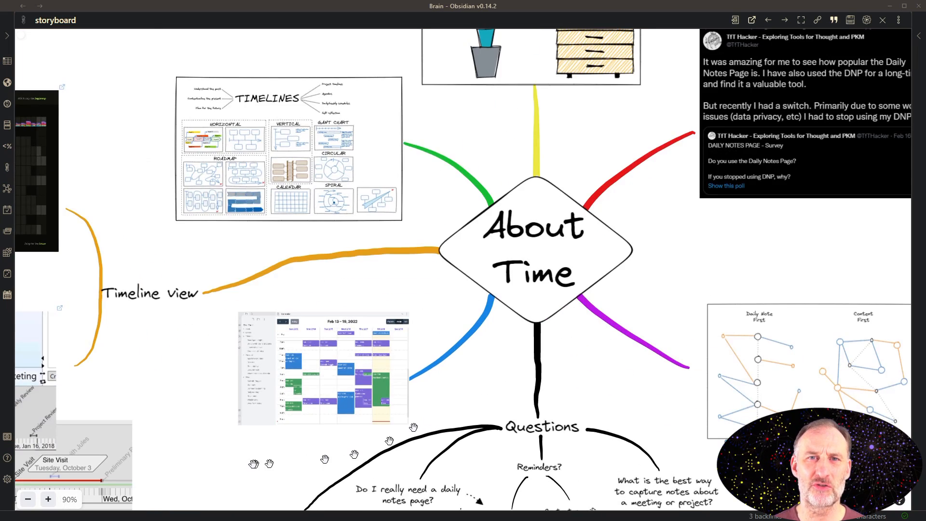
{"action": "scroll", "coordinate": [238, 456], "scroll_direction": "up", "scroll_amount": 3}
{"action": "scroll", "coordinate": [217, 432], "scroll_direction": "up", "scroll_amount": 3}
{"action": "scroll", "coordinate": [217, 427], "scroll_direction": "up", "scroll_amount": 3}
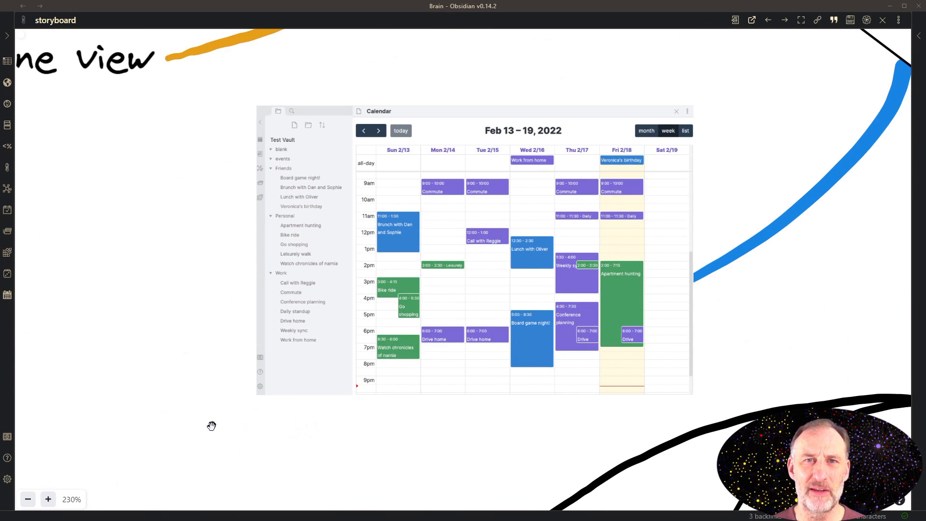
{"action": "scroll", "coordinate": [213, 424], "scroll_direction": "down", "scroll_amount": 3}
{"action": "scroll", "coordinate": [213, 424], "scroll_direction": "down", "scroll_amount": 3}
{"action": "scroll", "coordinate": [203, 87], "scroll_direction": "up", "scroll_amount": 3}
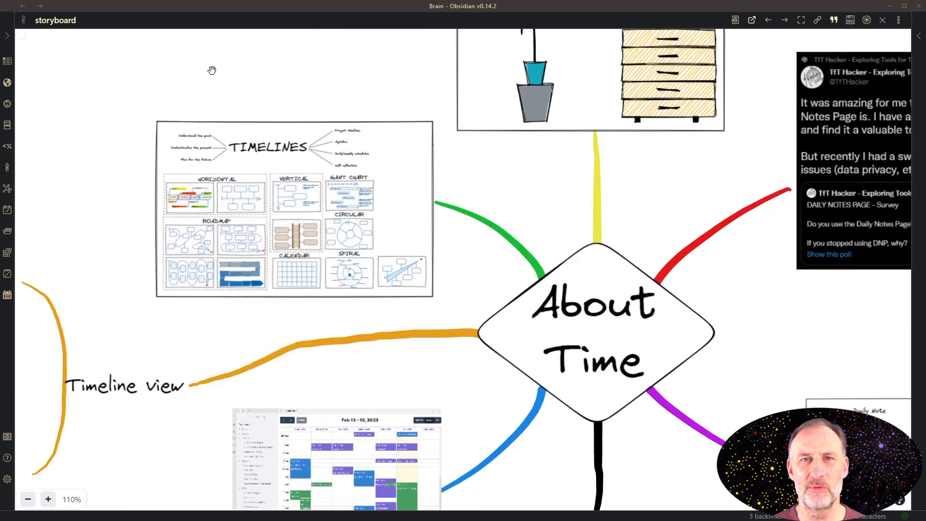
{"action": "scroll", "coordinate": [210, 76], "scroll_direction": "up", "scroll_amount": 3}
{"action": "scroll", "coordinate": [213, 75], "scroll_direction": "up", "scroll_amount": 2}
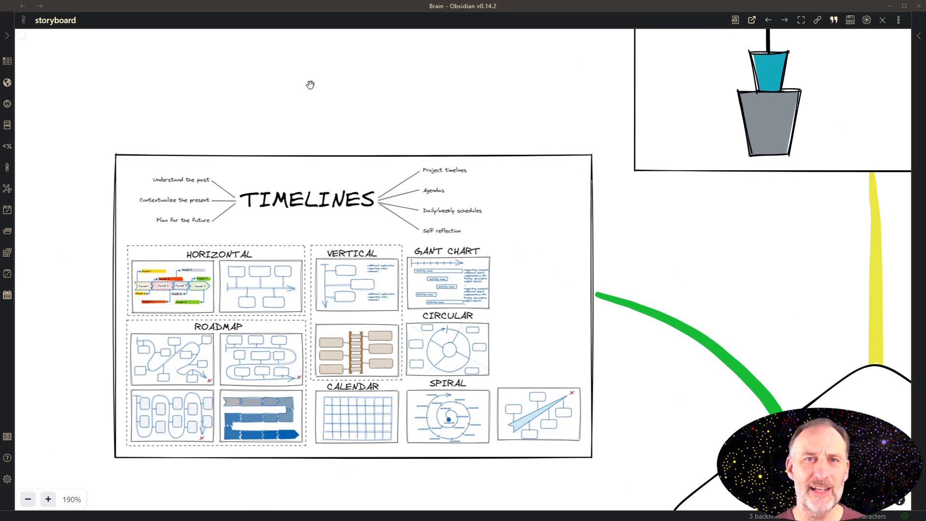
{"action": "scroll", "coordinate": [311, 83], "scroll_direction": "down", "scroll_amount": 3}
{"action": "scroll", "coordinate": [312, 80], "scroll_direction": "down", "scroll_amount": 3}
{"action": "scroll", "coordinate": [318, 72], "scroll_direction": "down", "scroll_amount": 3}
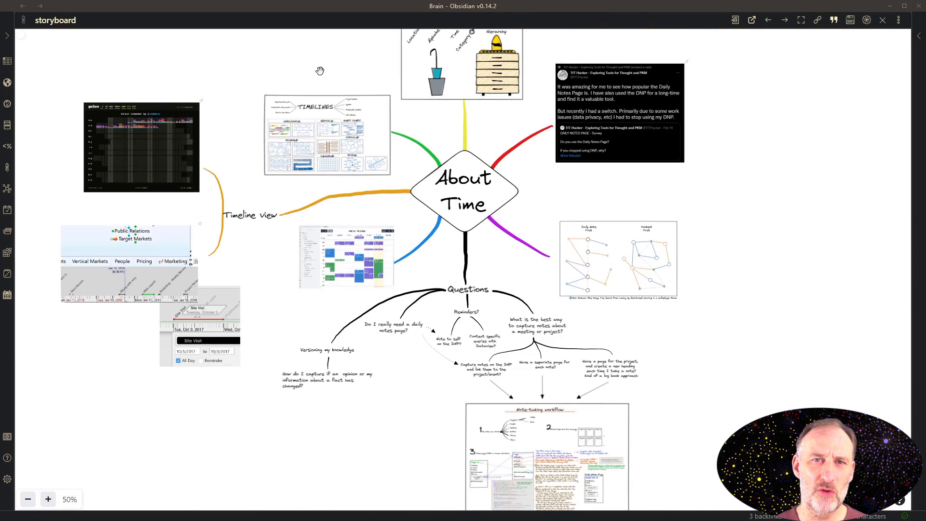
{"action": "scroll", "coordinate": [673, 203], "scroll_direction": "up", "scroll_amount": 5}
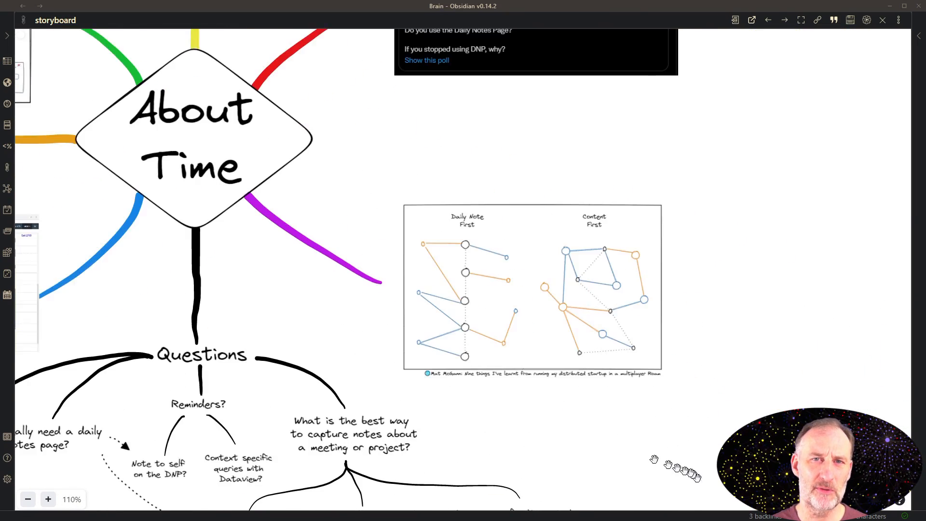
{"action": "scroll", "coordinate": [694, 304], "scroll_direction": "up", "scroll_amount": 3}
{"action": "scroll", "coordinate": [695, 311], "scroll_direction": "up", "scroll_amount": 5}
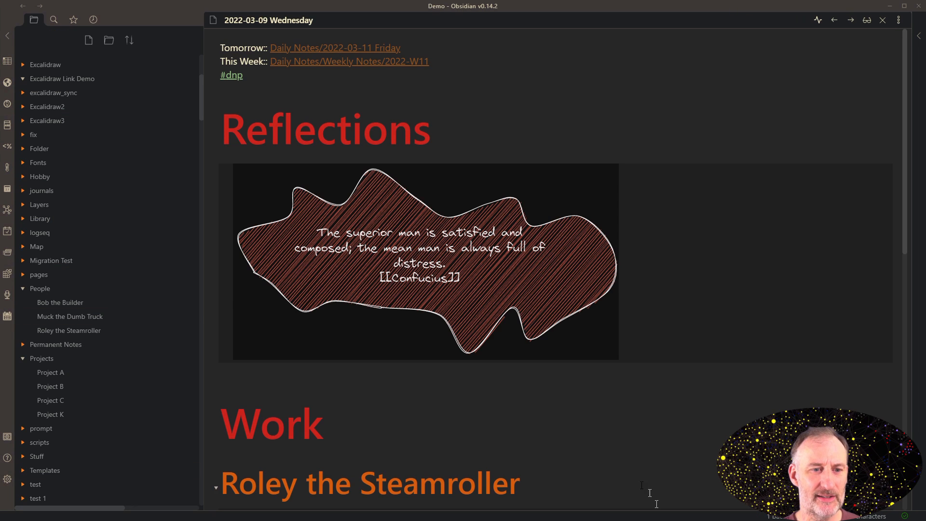
{"action": "scroll", "coordinate": [517, 398], "scroll_direction": "down", "scroll_amount": 3}
{"action": "scroll", "coordinate": [520, 393], "scroll_direction": "down", "scroll_amount": 3}
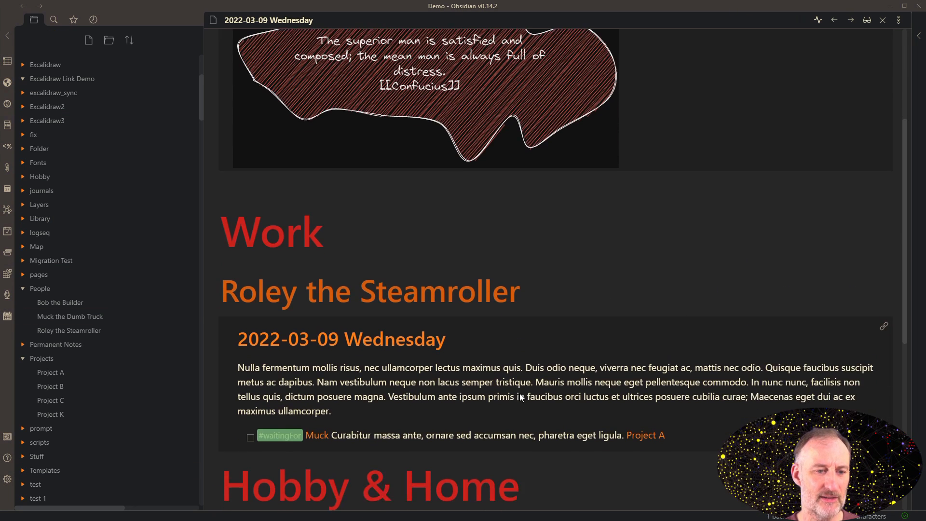
{"action": "scroll", "coordinate": [520, 393], "scroll_direction": "down", "scroll_amount": 2}
{"action": "scroll", "coordinate": [520, 393], "scroll_direction": "down", "scroll_amount": 1}
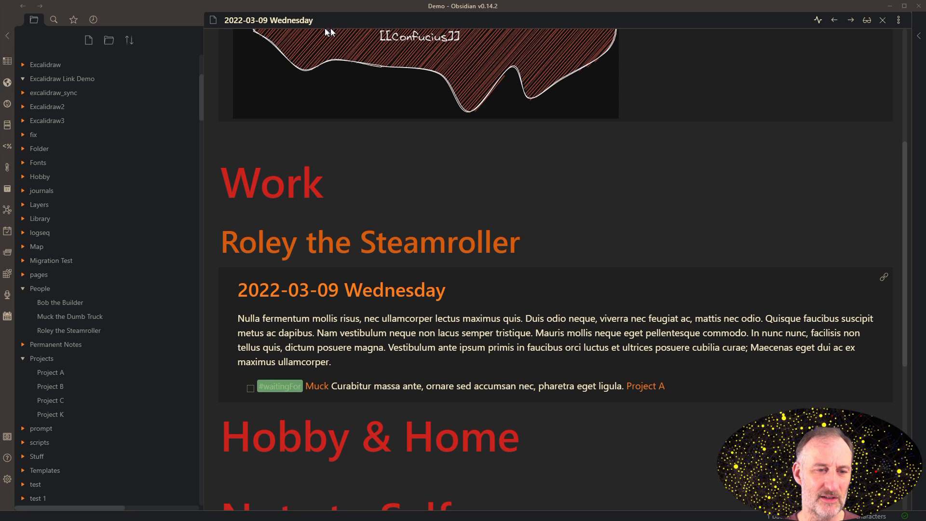
Highlight the 2022-03-09 Wednesday title and reveal the markdown behind the Work heading
{"action": "left_click_drag", "start_coordinate": [314, 20], "coordinate": [226, 19]}
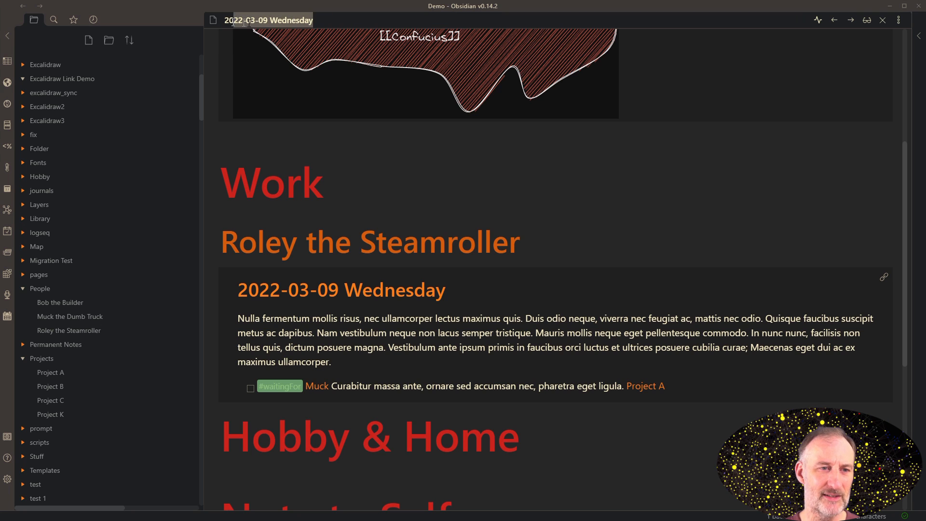
{"action": "left_click", "coordinate": [316, 20]}
{"action": "left_click", "coordinate": [324, 182]}
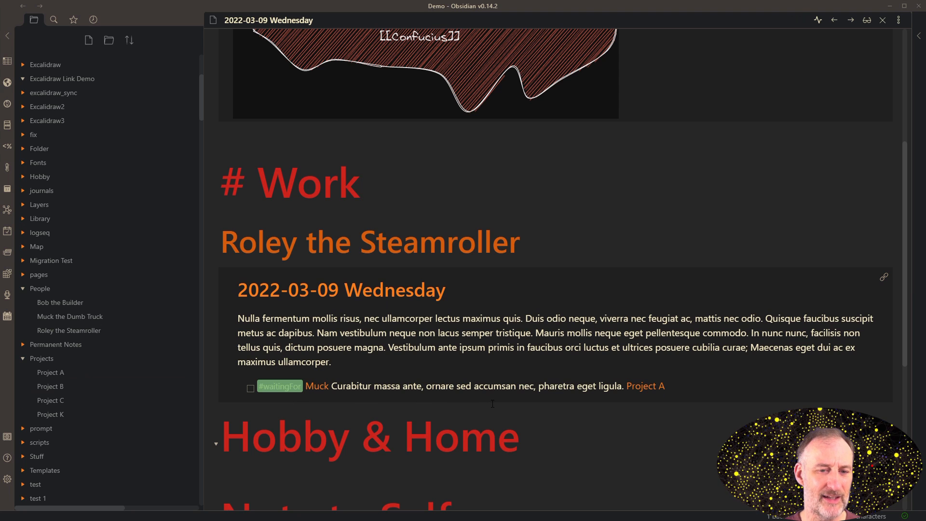
Show the ![[Roley the Steamroller...]] embed source and jump into its source note
{"action": "left_click", "coordinate": [567, 250]}
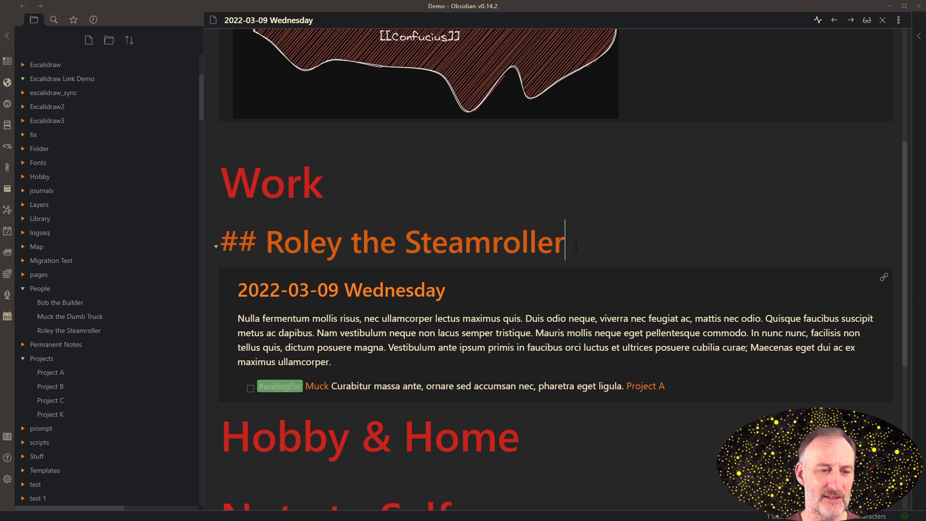
{"action": "key", "text": "Down"}
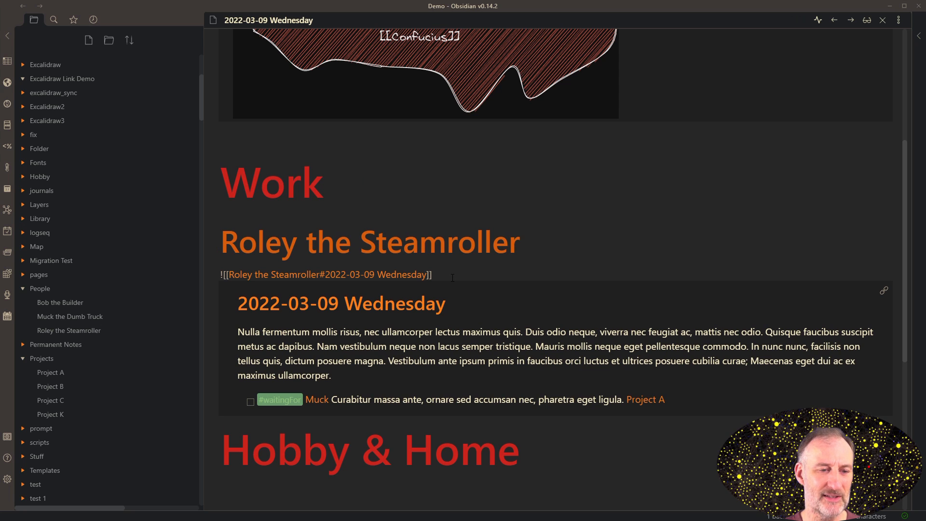
{"action": "key", "text": "shift+ctrl+Left"}
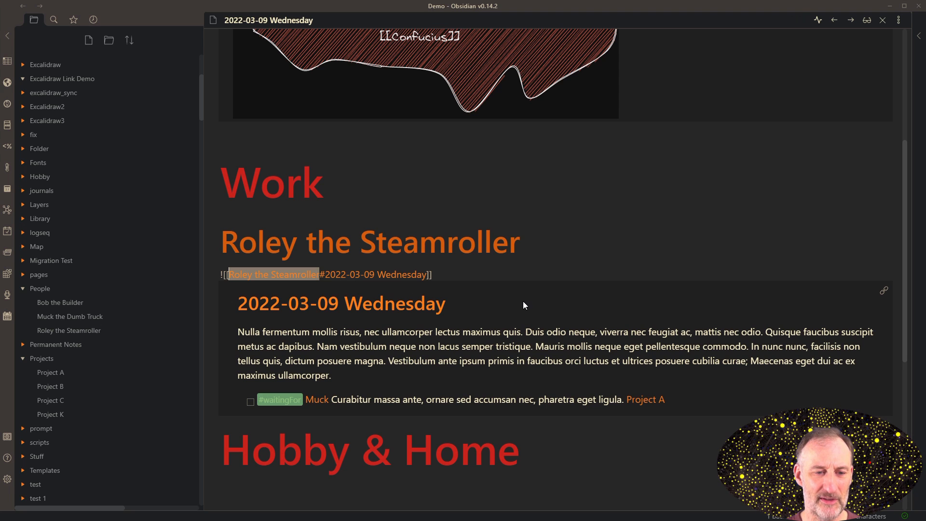
{"action": "key", "text": "Right"}
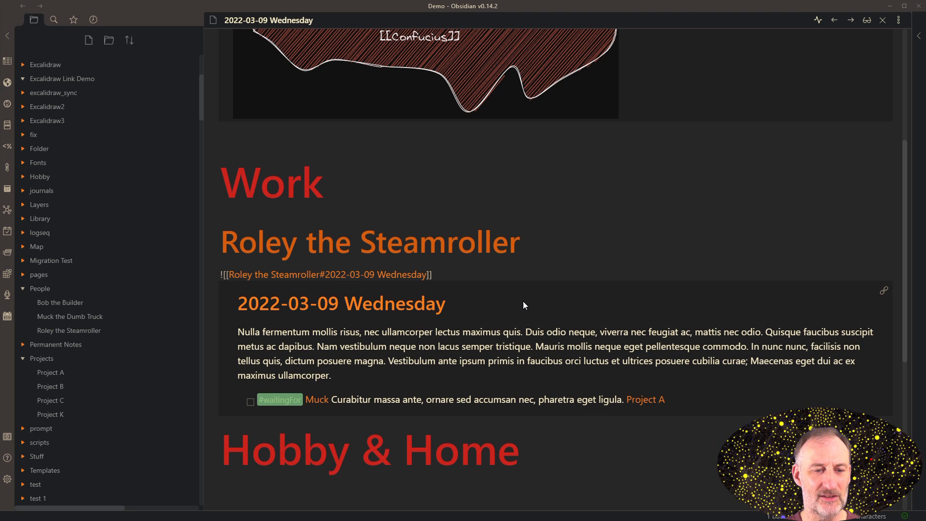
{"action": "left_click", "coordinate": [886, 293]}
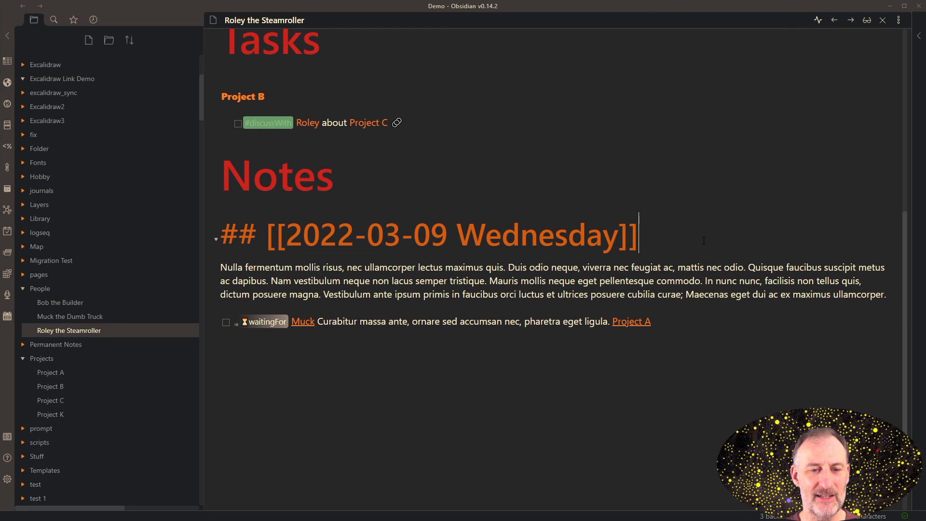
Select the date heading, then reveal the dataviewjs query source under Roley's Tasks heading
{"action": "key", "text": "shift+Home"}
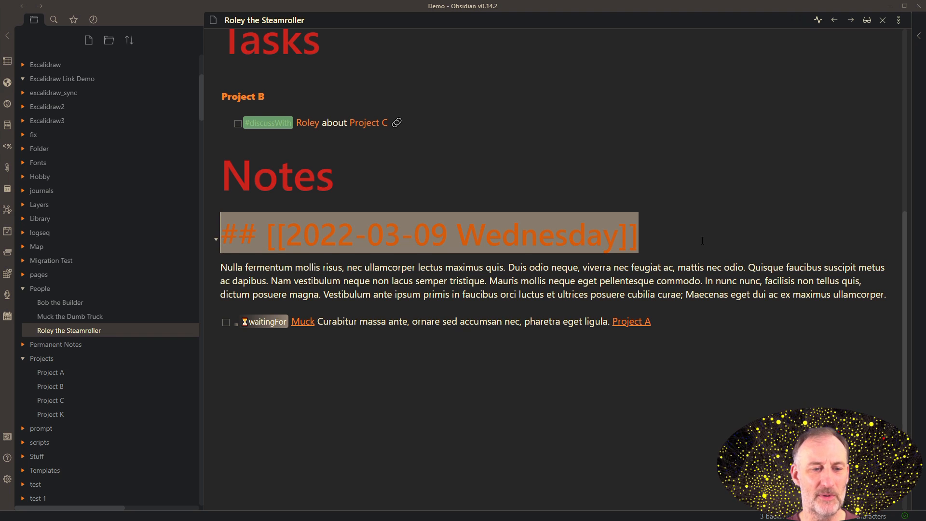
{"action": "key", "text": "End"}
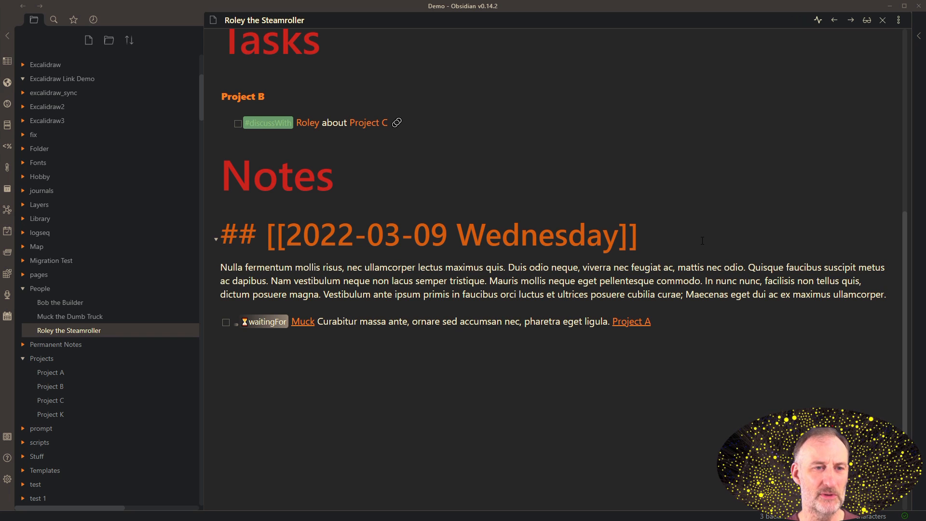
{"action": "scroll", "coordinate": [702, 240], "scroll_direction": "up", "scroll_amount": 5}
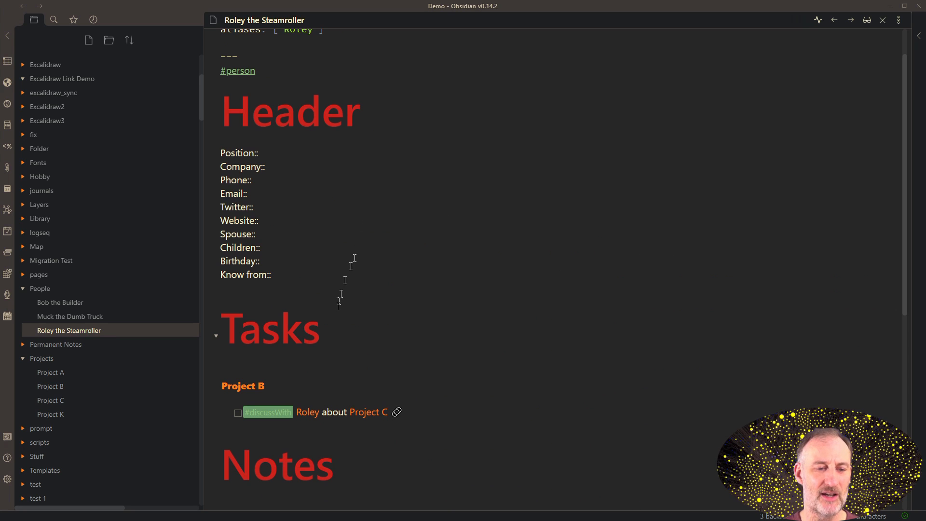
{"action": "scroll", "coordinate": [447, 417], "scroll_direction": "down", "scroll_amount": 3}
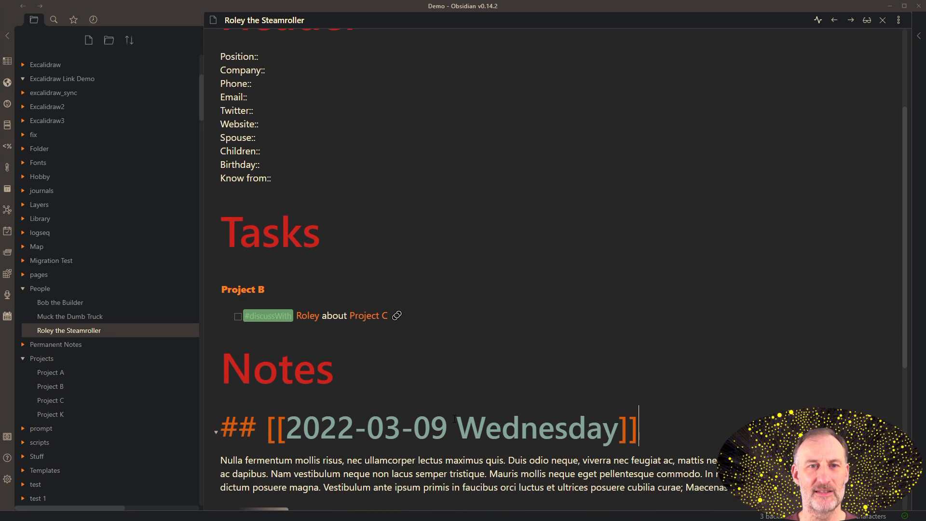
{"action": "scroll", "coordinate": [457, 420], "scroll_direction": "down", "scroll_amount": 2}
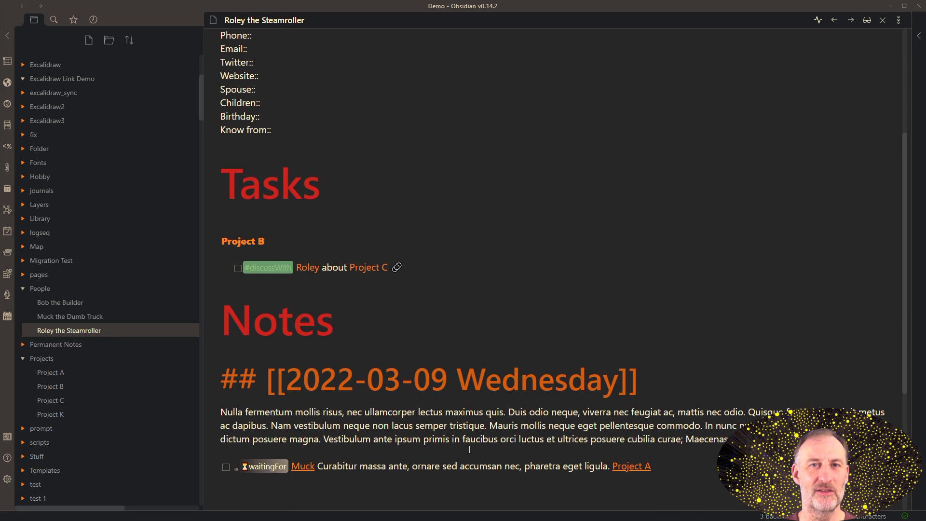
{"action": "left_click", "coordinate": [356, 190]}
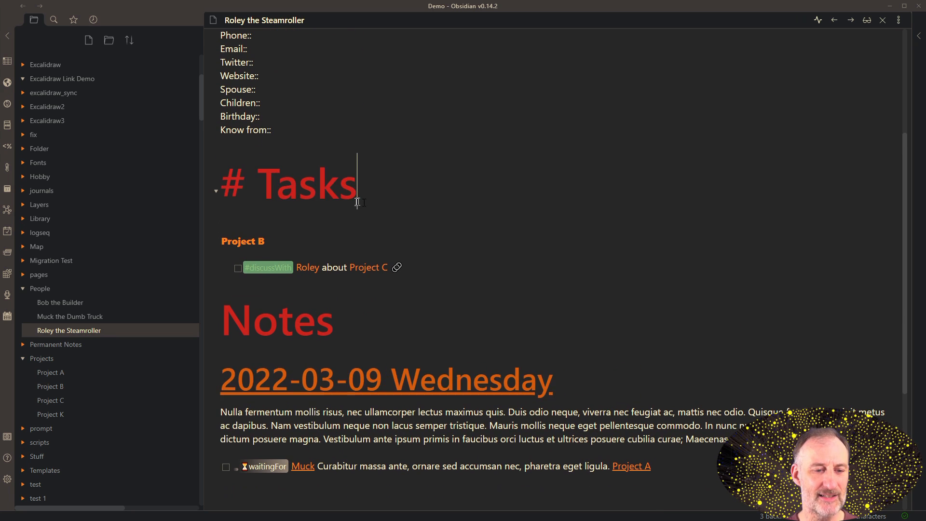
{"action": "key", "text": "Down"}
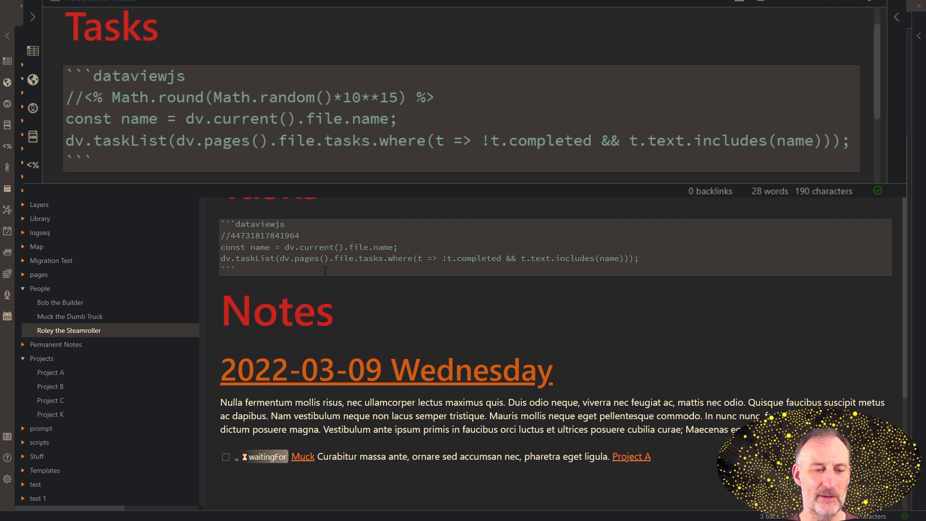
Highlight the taskList word and the numeric comment line in the dataviewjs code
{"action": "left_click", "coordinate": [236, 257]}
{"action": "left_click_drag", "start_coordinate": [237, 258], "coordinate": [276, 258]}
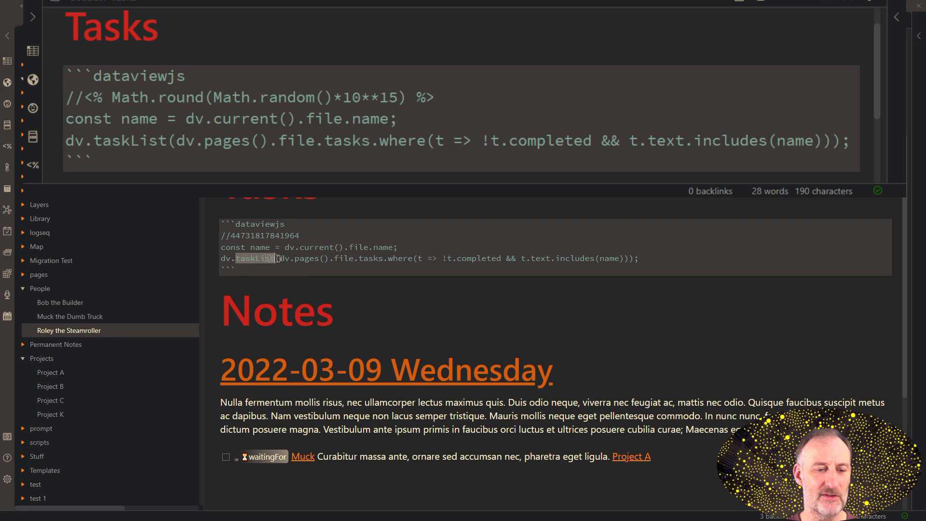
{"action": "left_click", "coordinate": [312, 236]}
{"action": "triple_click", "coordinate": [402, 236]}
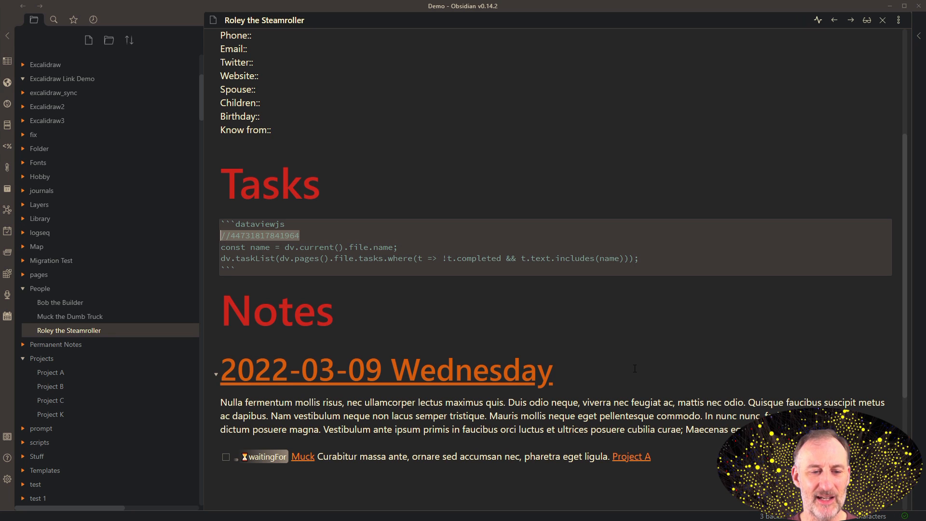
Let the task list render again and follow the Project A link
{"action": "left_click", "coordinate": [535, 302]}
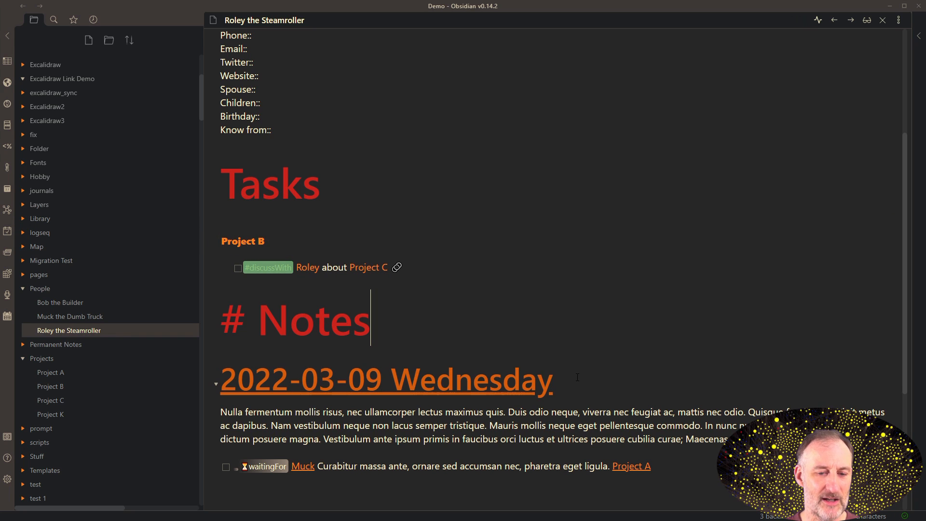
{"action": "left_click", "coordinate": [628, 467]}
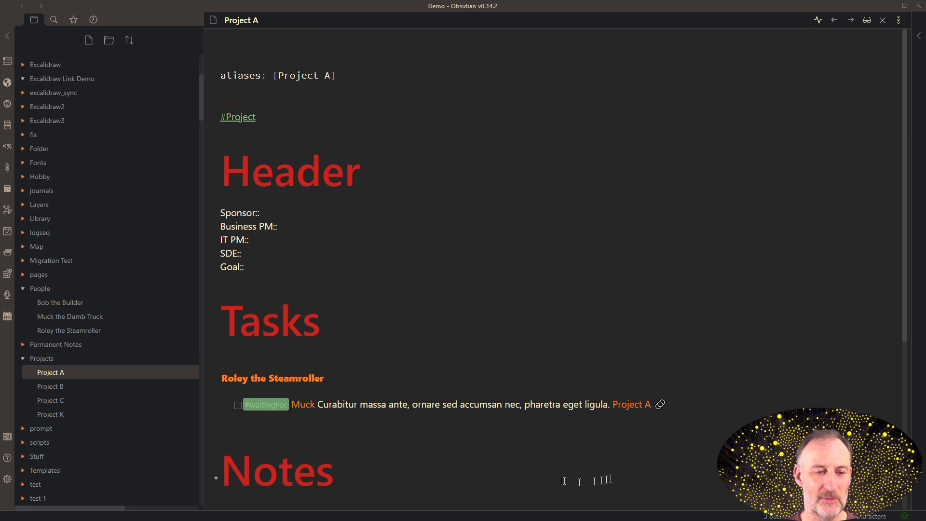
{"action": "scroll", "coordinate": [504, 447], "scroll_direction": "down", "scroll_amount": 3}
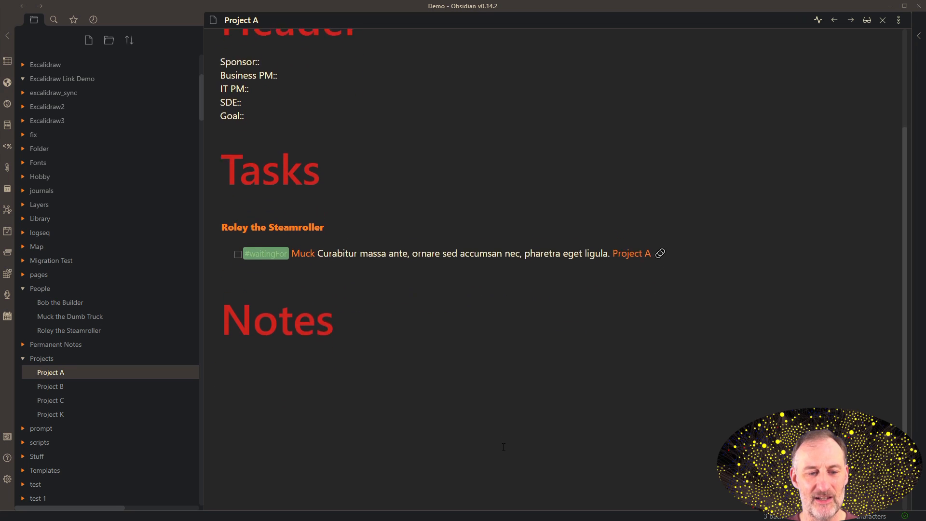
{"action": "scroll", "coordinate": [504, 447], "scroll_direction": "up", "scroll_amount": 3}
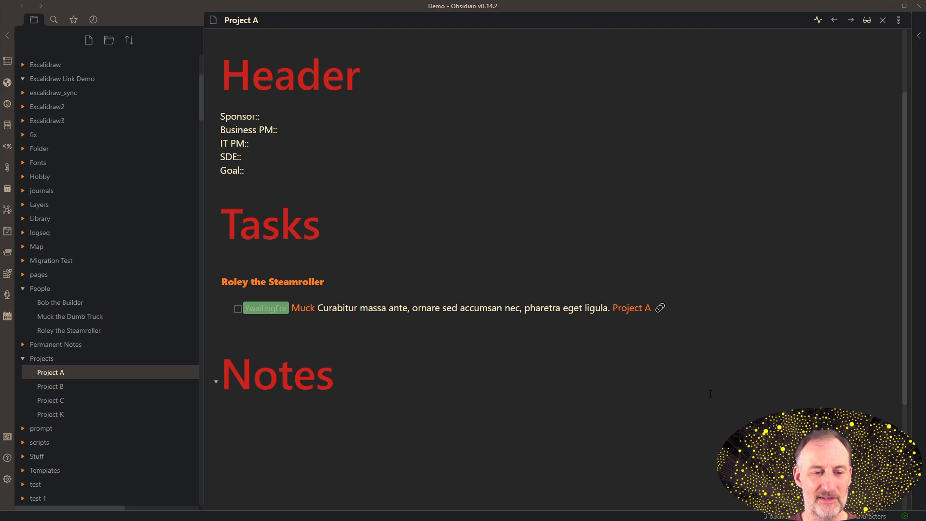
Navigate back through Roley and 2022-03-09 Wednesday to the 2022-03-17 Thursday note
{"action": "key", "text": "alt+Left"}
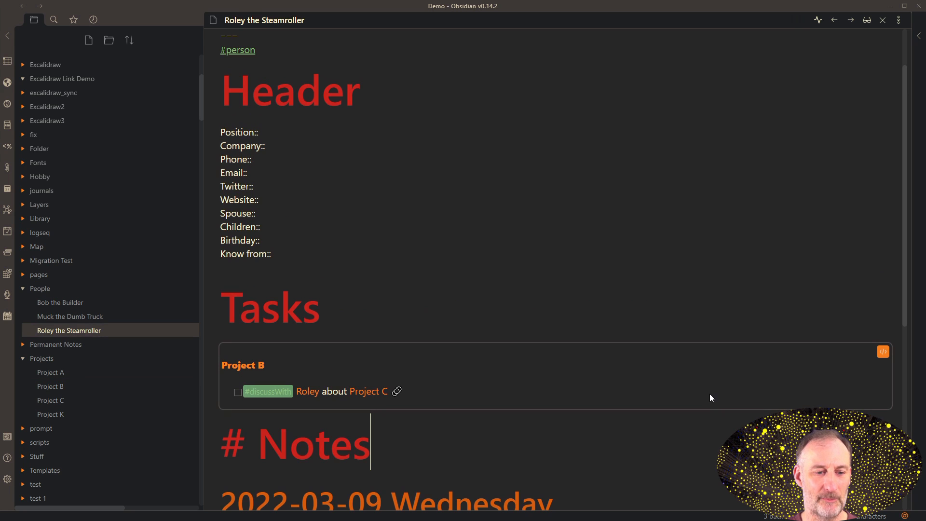
{"action": "key", "text": "alt+Left"}
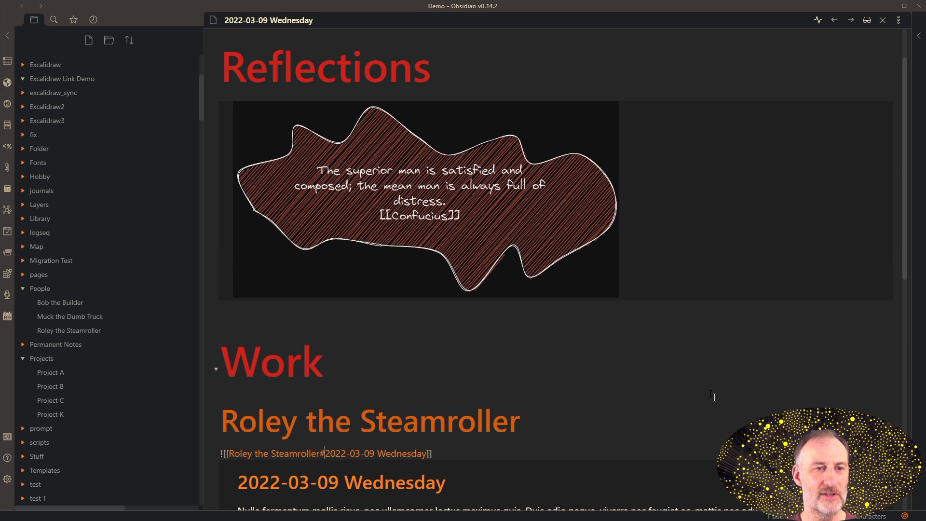
{"action": "key", "text": "alt+Left"}
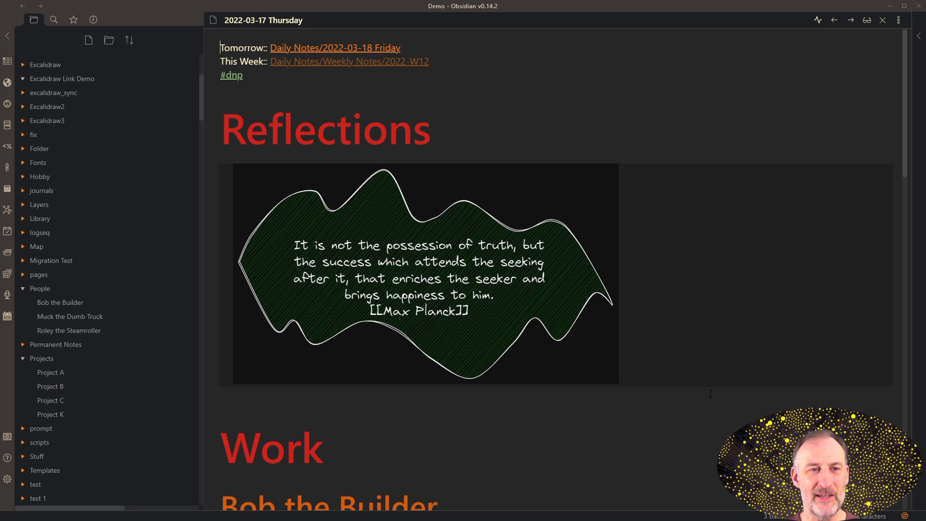
From the Thursday note, jump into the source of the embedded Bob the Builder section
{"action": "left_click", "coordinate": [264, 20]}
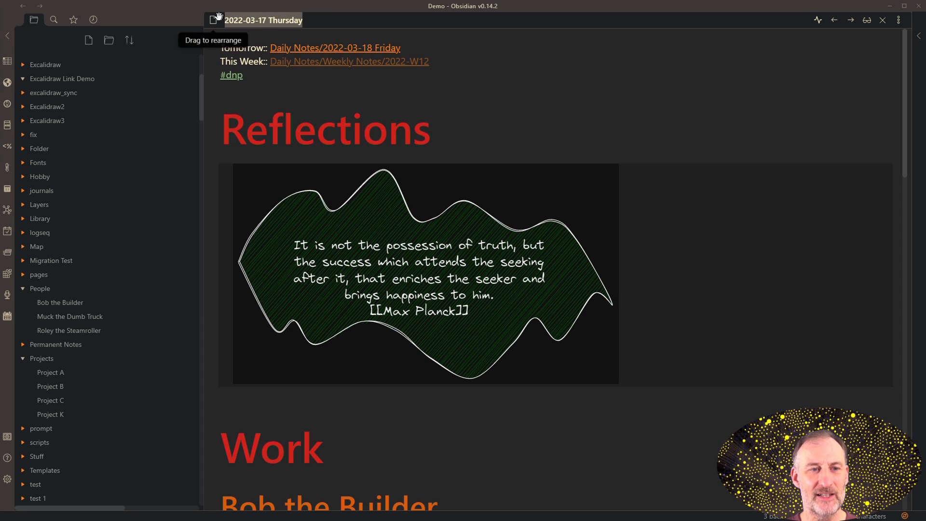
{"action": "scroll", "coordinate": [374, 82], "scroll_direction": "down", "scroll_amount": 4}
{"action": "scroll", "coordinate": [523, 423], "scroll_direction": "down", "scroll_amount": 4}
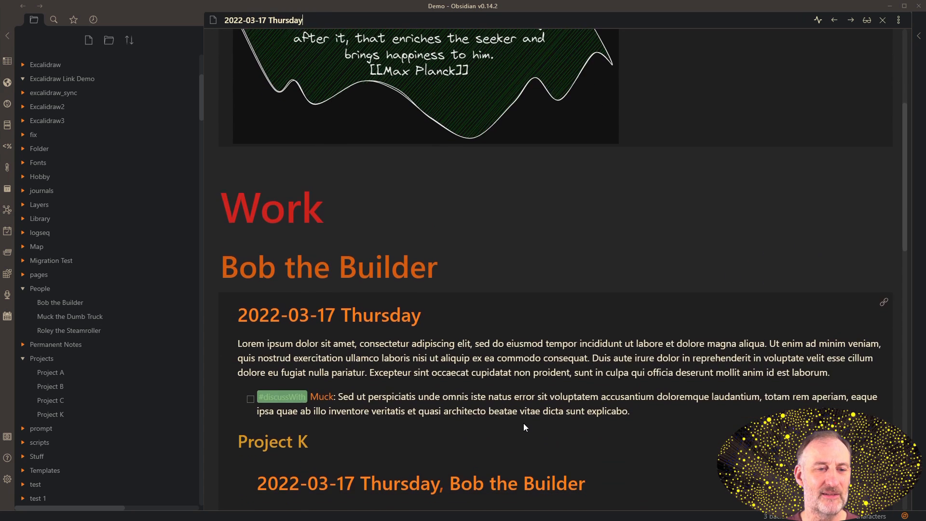
{"action": "scroll", "coordinate": [523, 424], "scroll_direction": "down", "scroll_amount": 2}
{"action": "scroll", "coordinate": [523, 424], "scroll_direction": "down", "scroll_amount": 2}
{"action": "scroll", "coordinate": [523, 423], "scroll_direction": "down", "scroll_amount": 2}
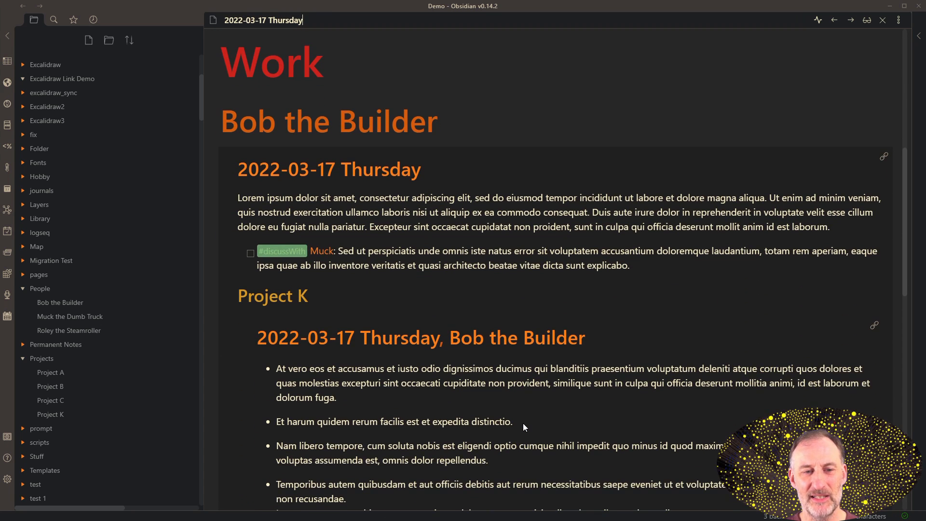
{"action": "scroll", "coordinate": [523, 423], "scroll_direction": "down", "scroll_amount": 5}
{"action": "scroll", "coordinate": [549, 429], "scroll_direction": "down", "scroll_amount": 3}
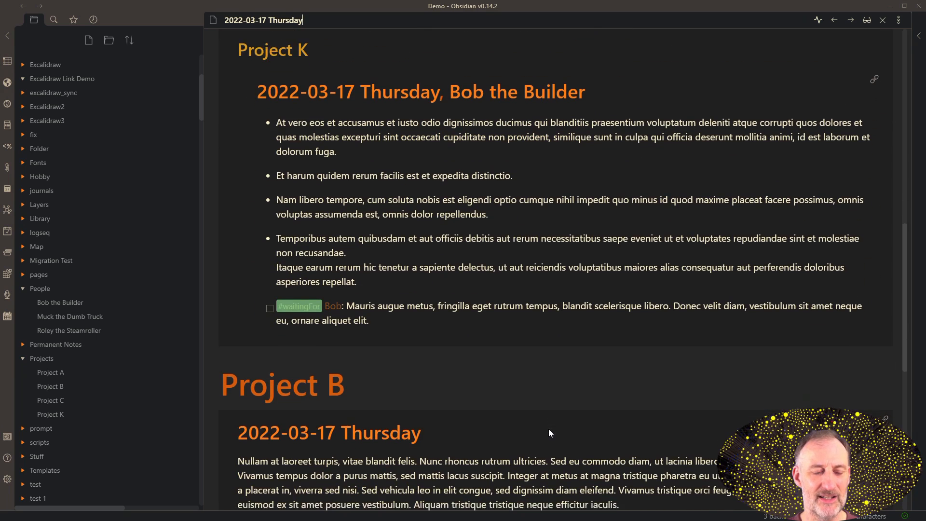
{"action": "scroll", "coordinate": [548, 429], "scroll_direction": "down", "scroll_amount": 2}
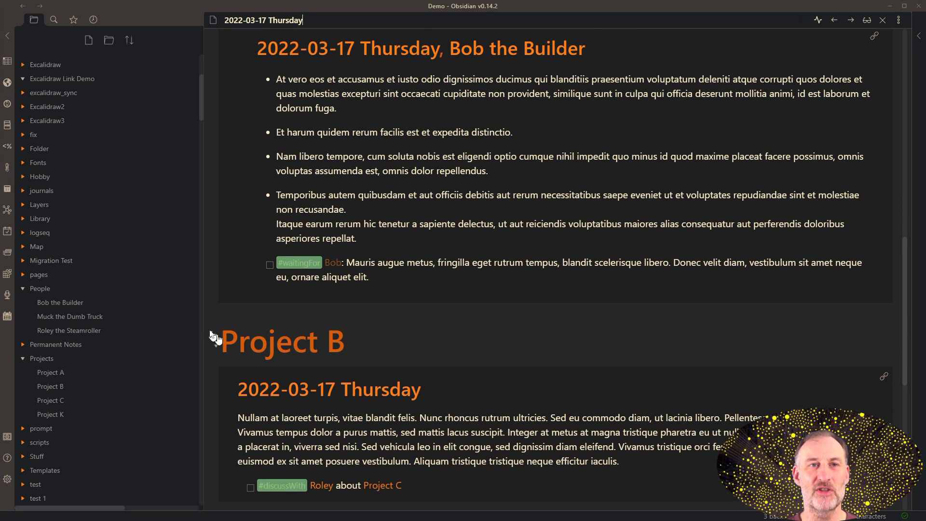
{"action": "scroll", "coordinate": [404, 493], "scroll_direction": "down", "scroll_amount": 1}
{"action": "scroll", "coordinate": [405, 493], "scroll_direction": "down", "scroll_amount": 1}
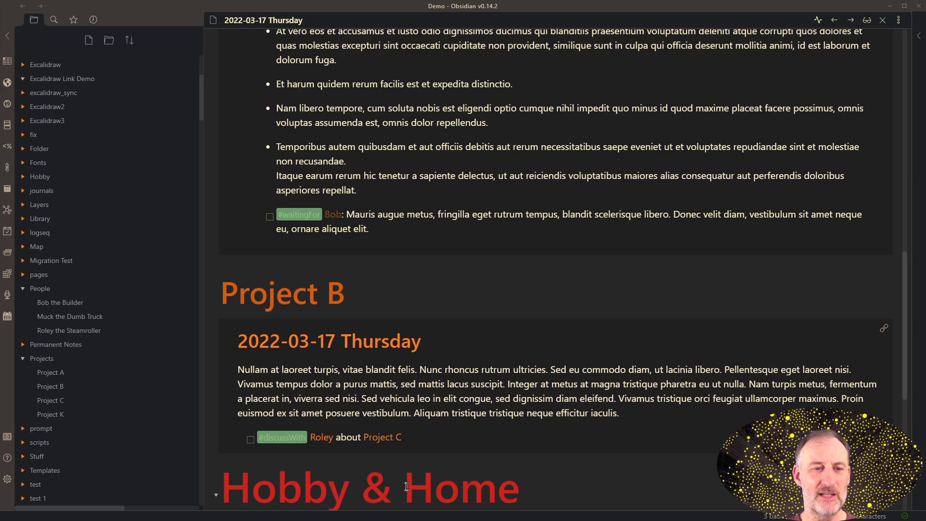
{"action": "scroll", "coordinate": [405, 493], "scroll_direction": "up", "scroll_amount": 4}
{"action": "scroll", "coordinate": [406, 491], "scroll_direction": "up", "scroll_amount": 3}
{"action": "scroll", "coordinate": [408, 489], "scroll_direction": "up", "scroll_amount": 1}
{"action": "scroll", "coordinate": [407, 489], "scroll_direction": "up", "scroll_amount": 2}
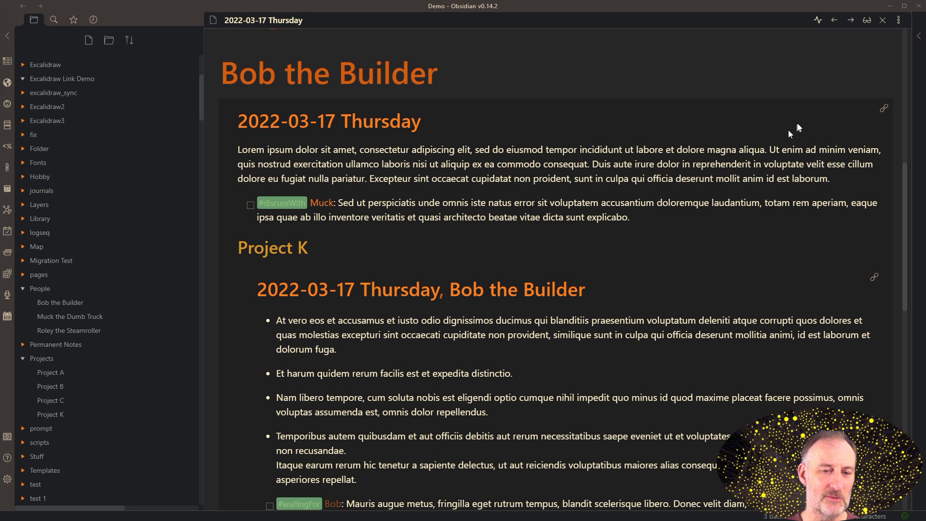
{"action": "left_click", "coordinate": [884, 111]}
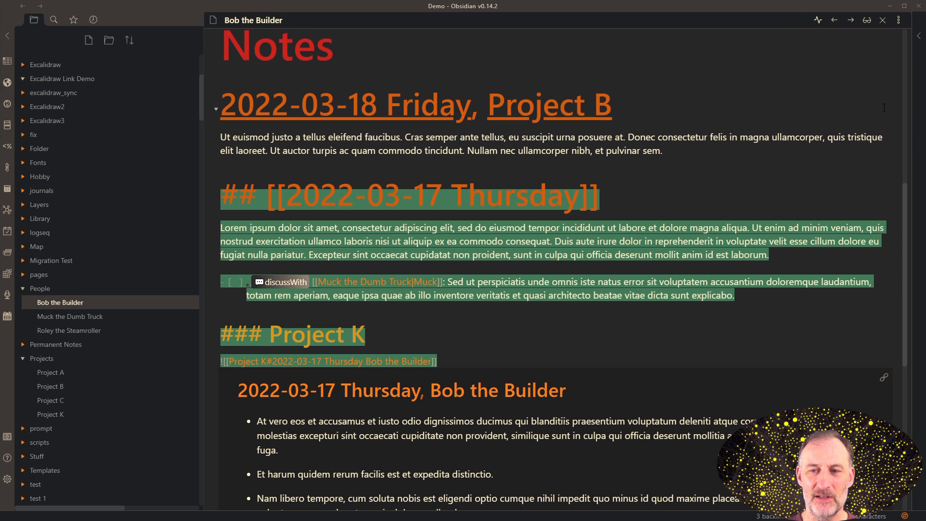
{"action": "left_click", "coordinate": [718, 193]}
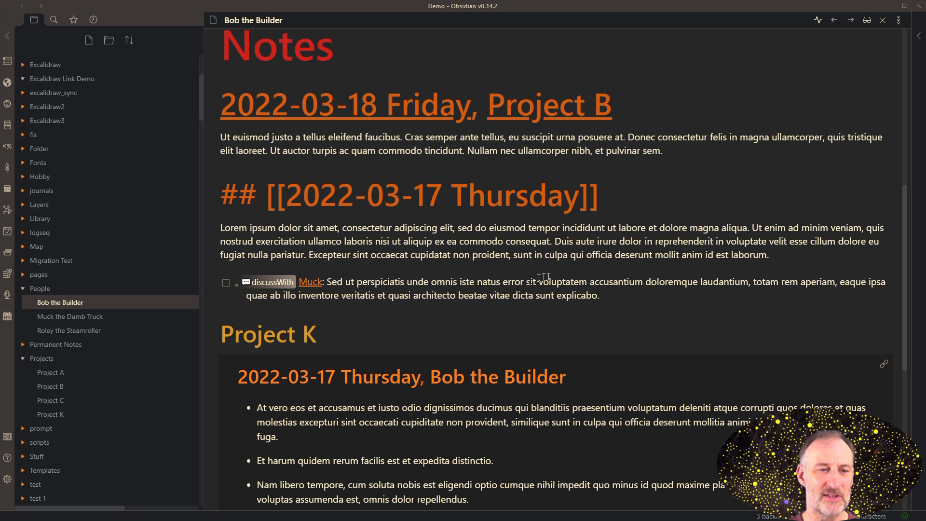
{"action": "scroll", "coordinate": [355, 293], "scroll_direction": "down", "scroll_amount": 3}
{"action": "scroll", "coordinate": [355, 294], "scroll_direction": "down", "scroll_amount": 2}
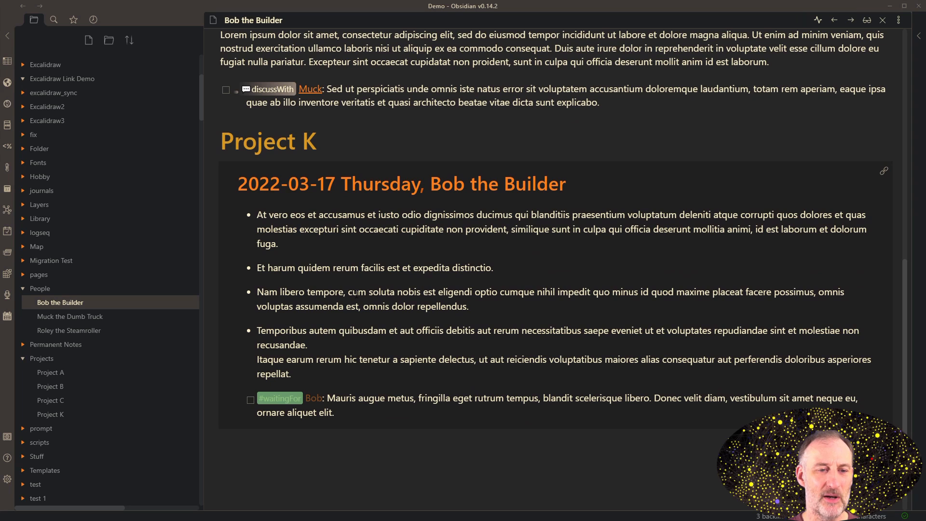
{"action": "left_click", "coordinate": [345, 139]}
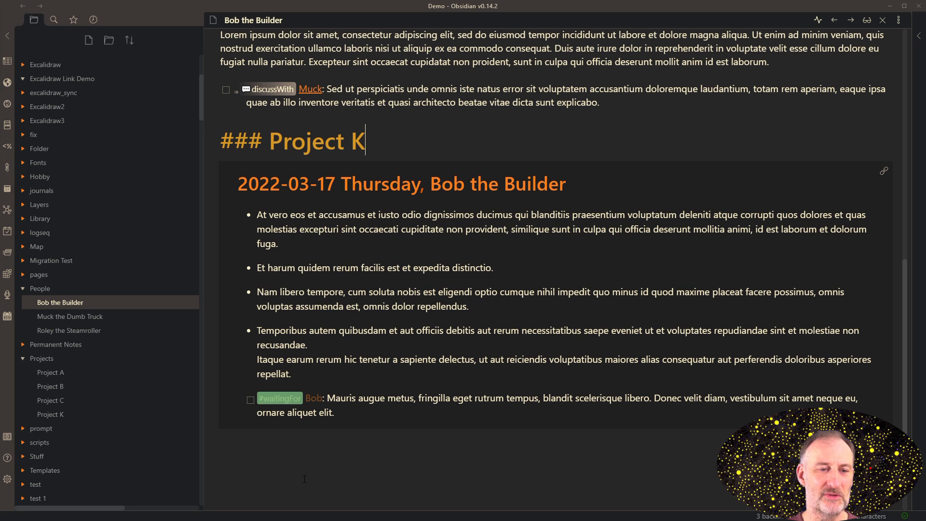
{"action": "key", "text": "Down"}
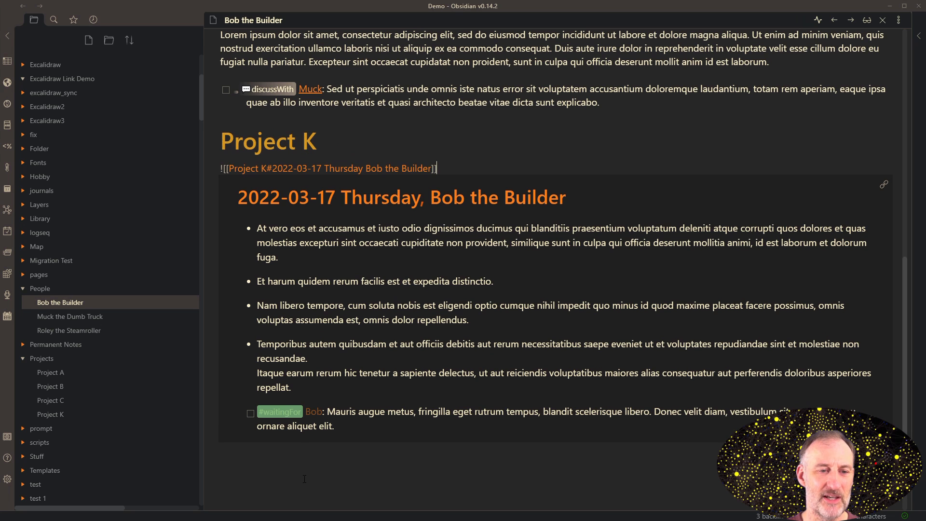
{"action": "left_click", "coordinate": [330, 113]}
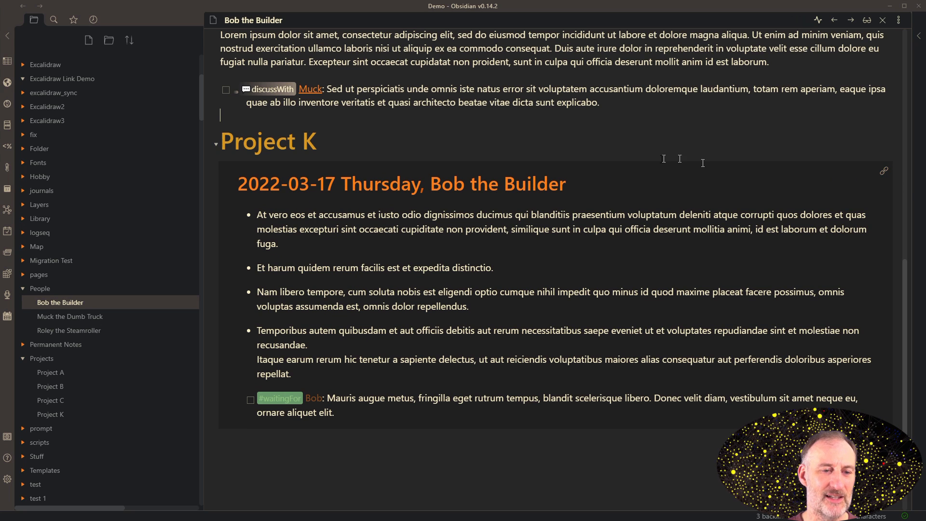
{"action": "left_click", "coordinate": [565, 144]}
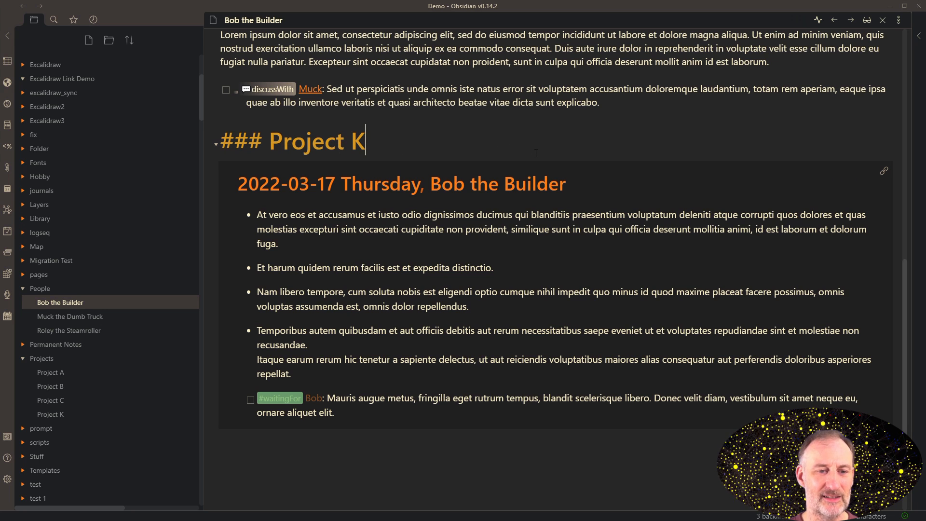
{"action": "scroll", "coordinate": [536, 154], "scroll_direction": "up", "scroll_amount": 3}
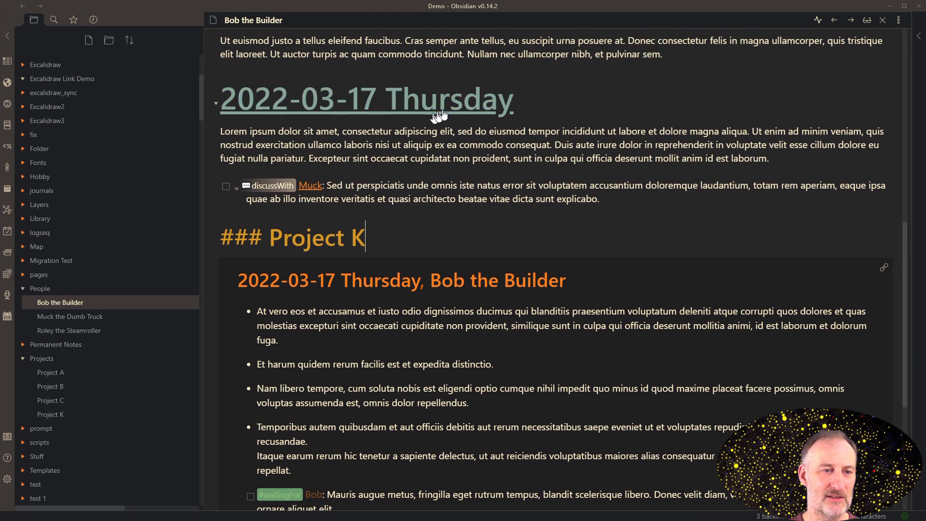
{"action": "left_click", "coordinate": [536, 99]}
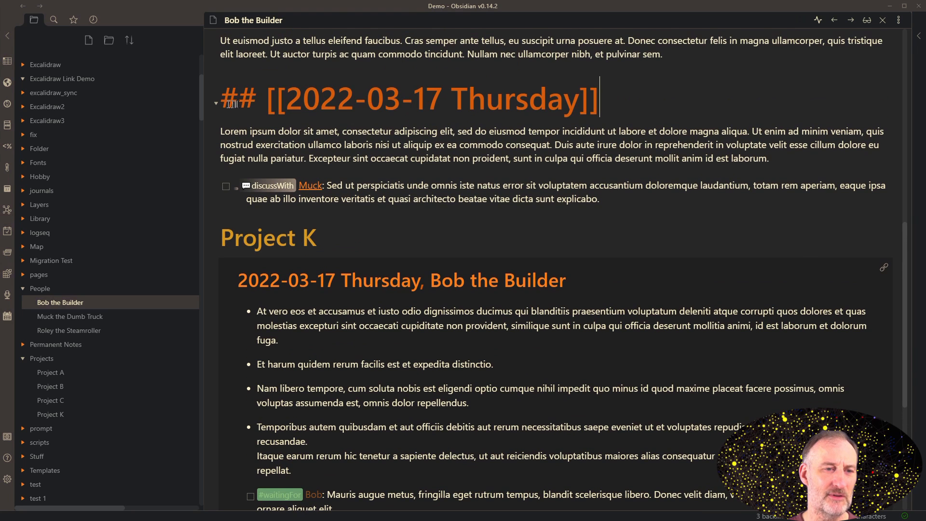
{"action": "left_click", "coordinate": [351, 237]}
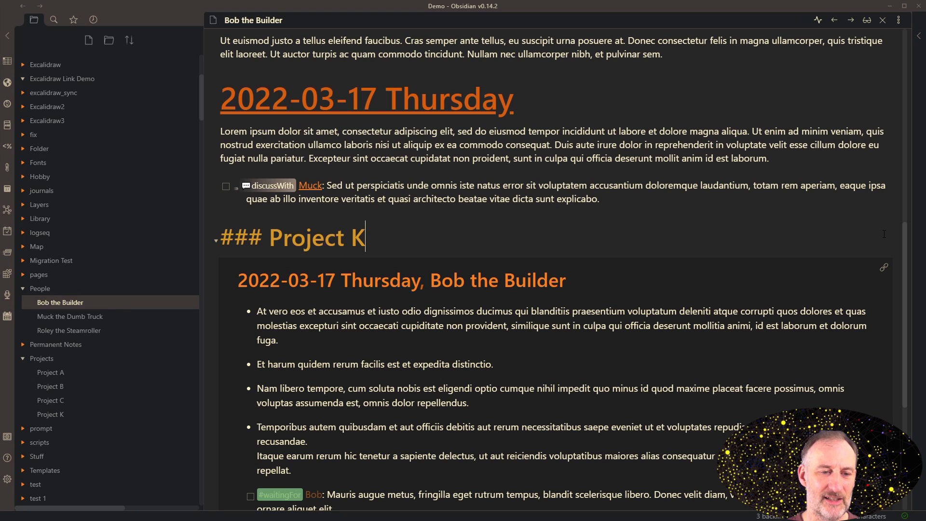
Open Project K behind the embed and inspect the Bob the Builder and date links in its heading
{"action": "left_click", "coordinate": [884, 268]}
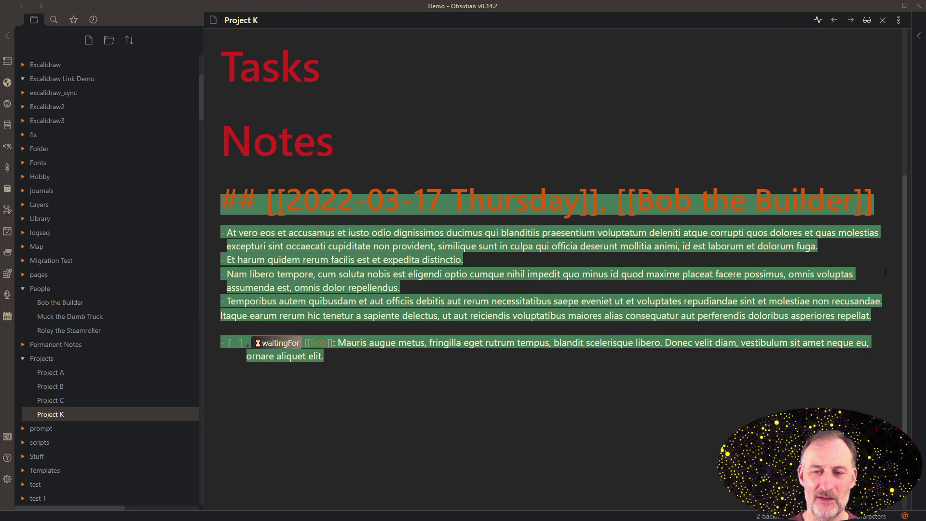
{"action": "left_click", "coordinate": [728, 382]}
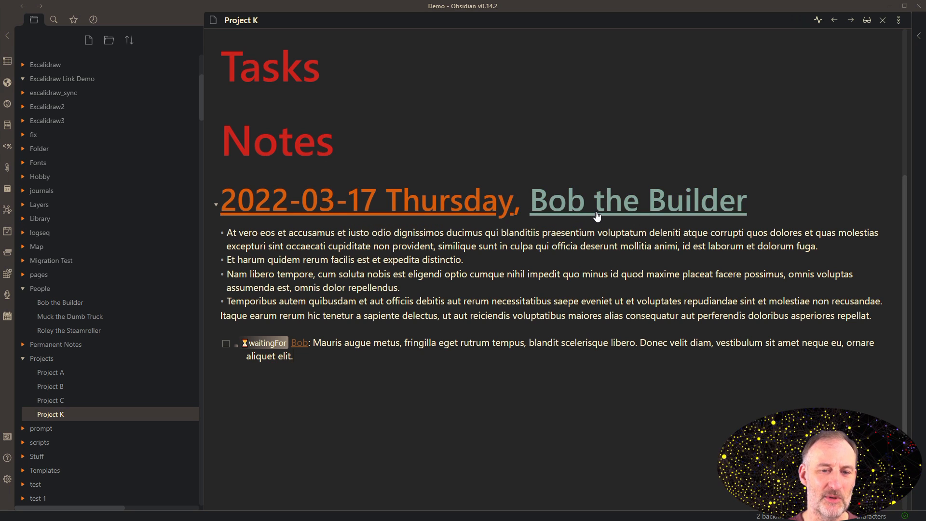
{"action": "left_click", "coordinate": [752, 200]}
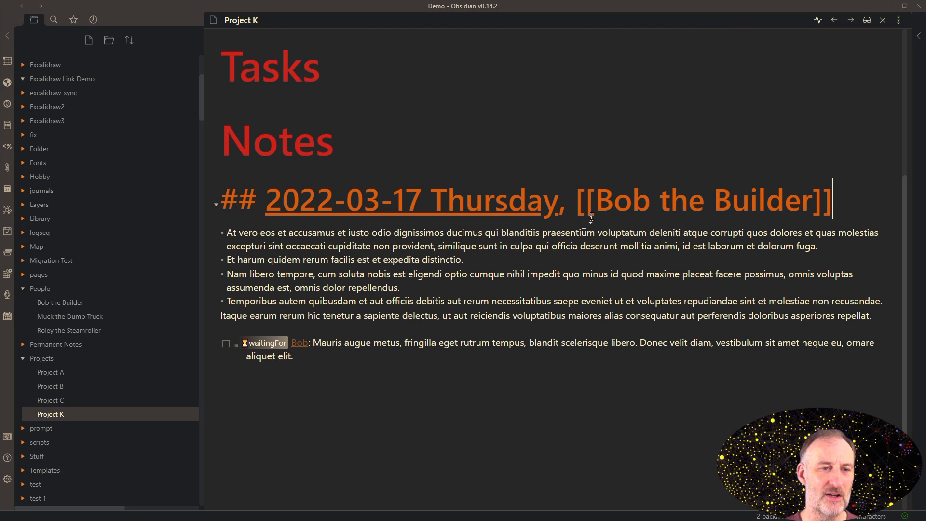
{"action": "left_click", "coordinate": [563, 202]}
{"action": "key", "text": "Left"}
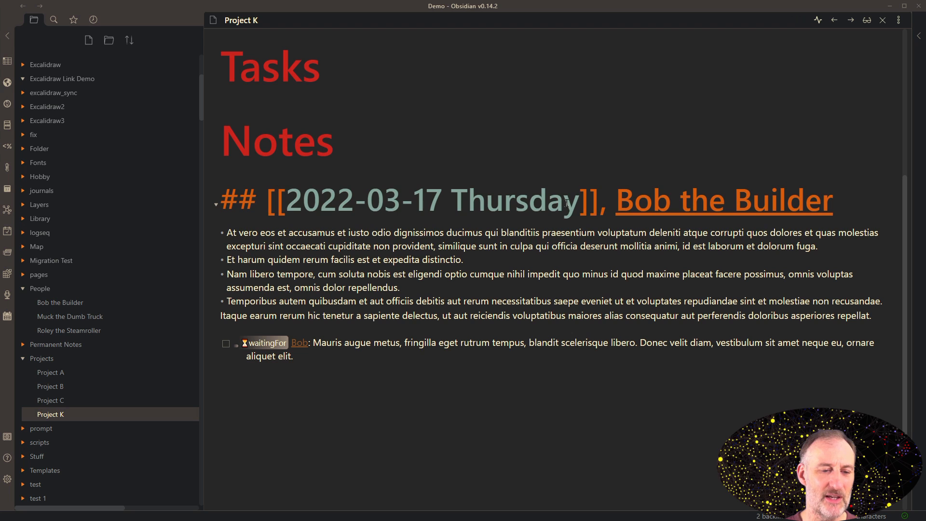
{"action": "key", "text": "Left"}
{"action": "key", "text": "Left"}
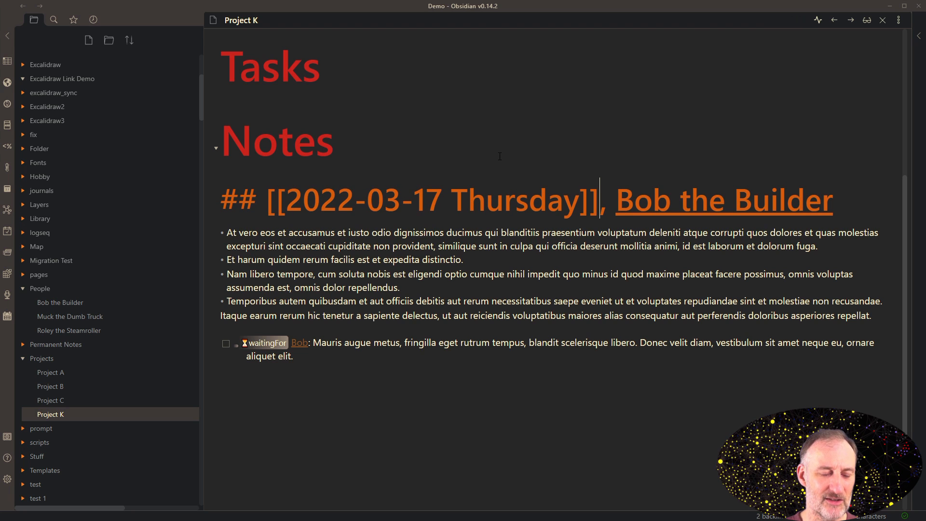
{"action": "left_click", "coordinate": [499, 155]}
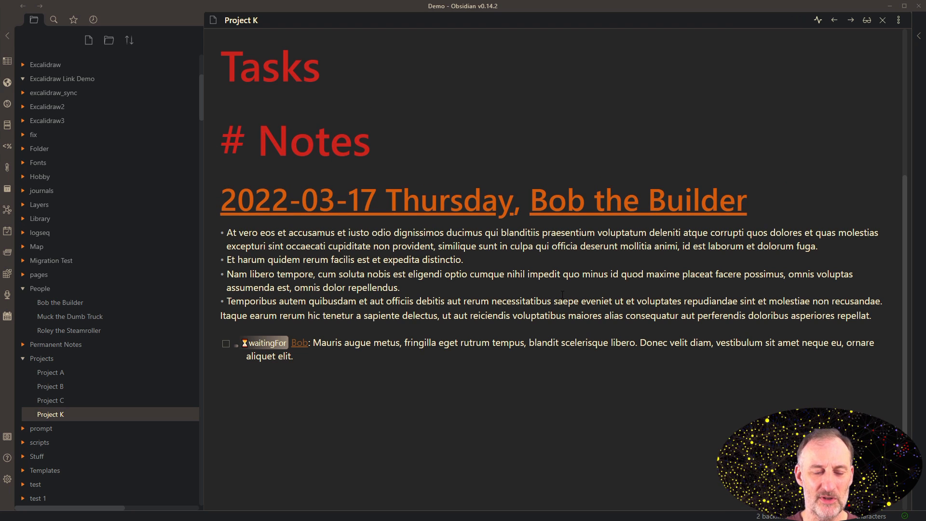
{"action": "scroll", "coordinate": [563, 295], "scroll_direction": "up", "scroll_amount": 1}
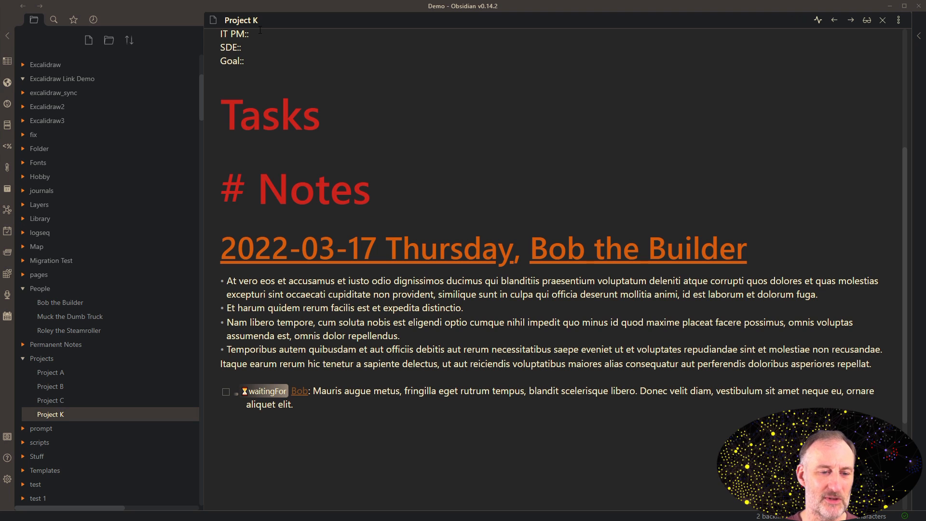
Go back to the Bob the Builder note
{"action": "key", "text": "ctrl+alt+Left"}
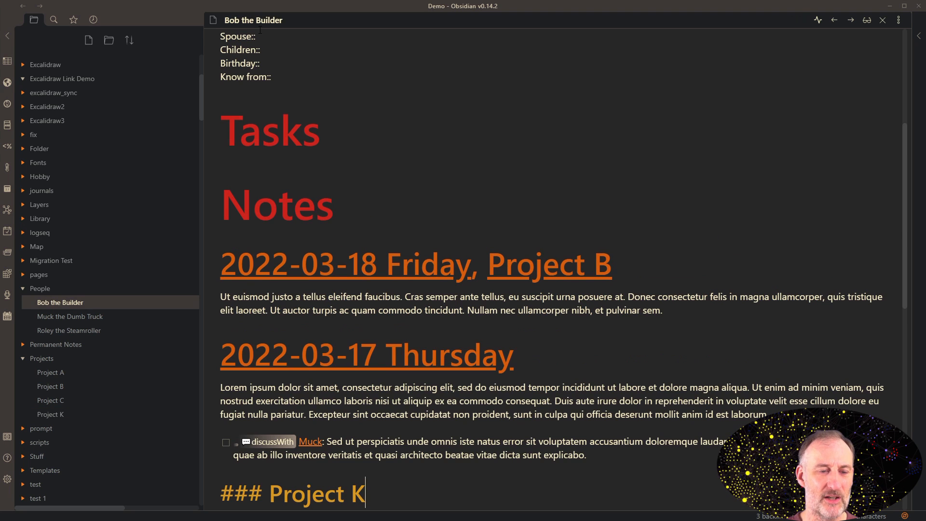
{"action": "left_click", "coordinate": [359, 208]}
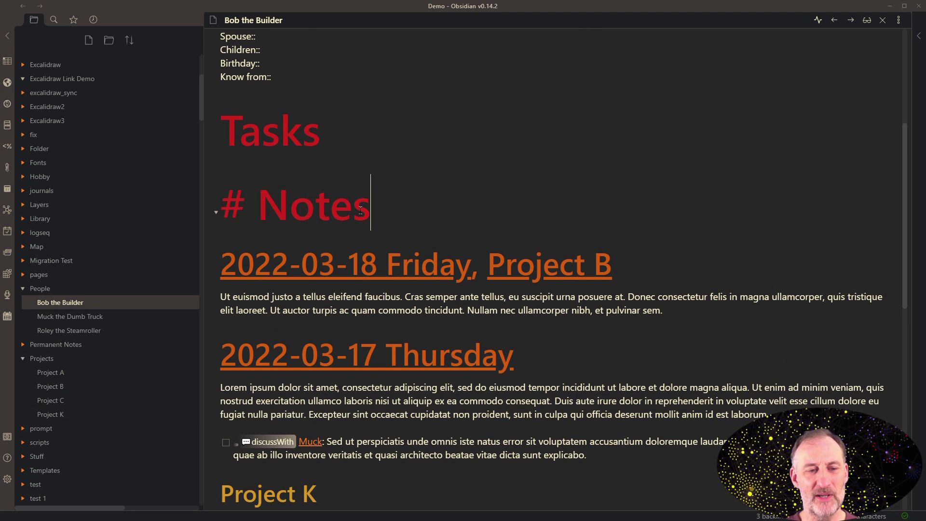
{"action": "left_click", "coordinate": [351, 302]}
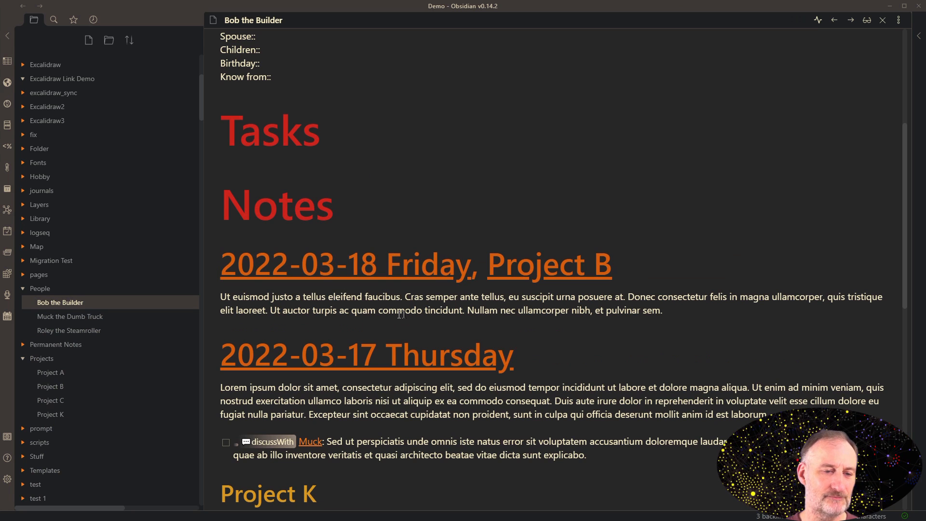
{"action": "scroll", "coordinate": [507, 289], "scroll_direction": "down", "scroll_amount": 10}
{"action": "scroll", "coordinate": [404, 314], "scroll_direction": "down", "scroll_amount": 2}
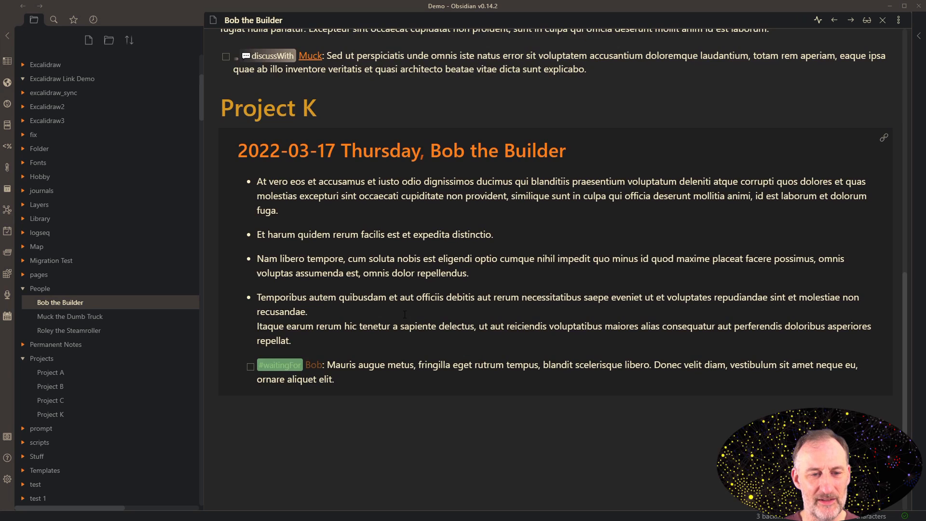
{"action": "scroll", "coordinate": [403, 314], "scroll_direction": "up", "scroll_amount": 8}
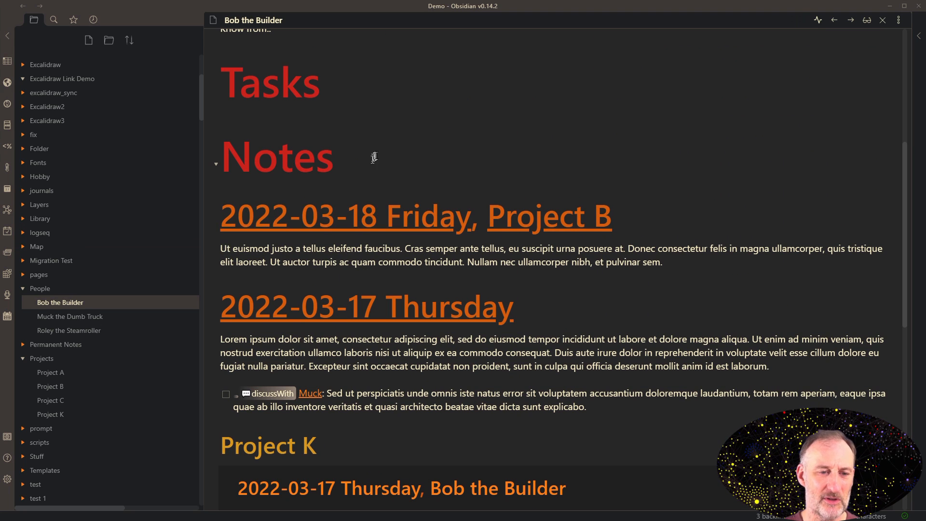
{"action": "mouse_move", "coordinate": [290, 157]}
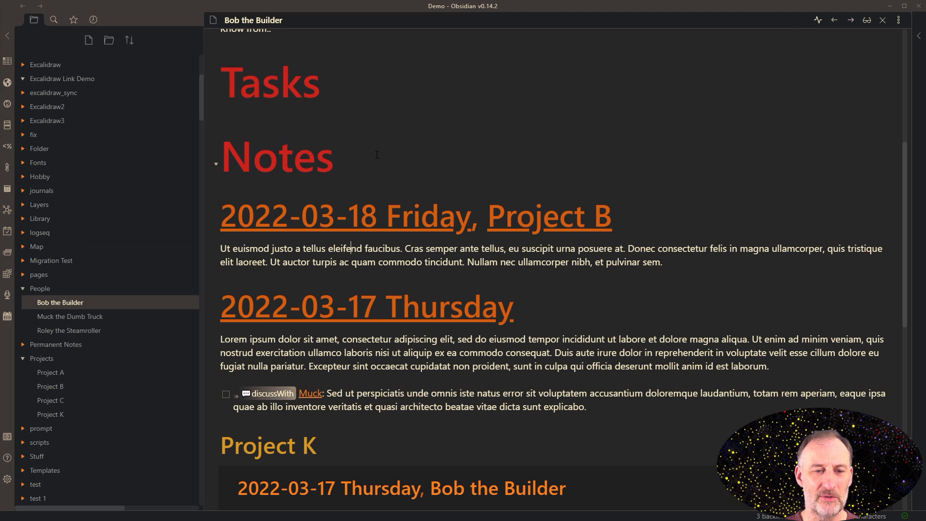
{"action": "left_click", "coordinate": [612, 216]}
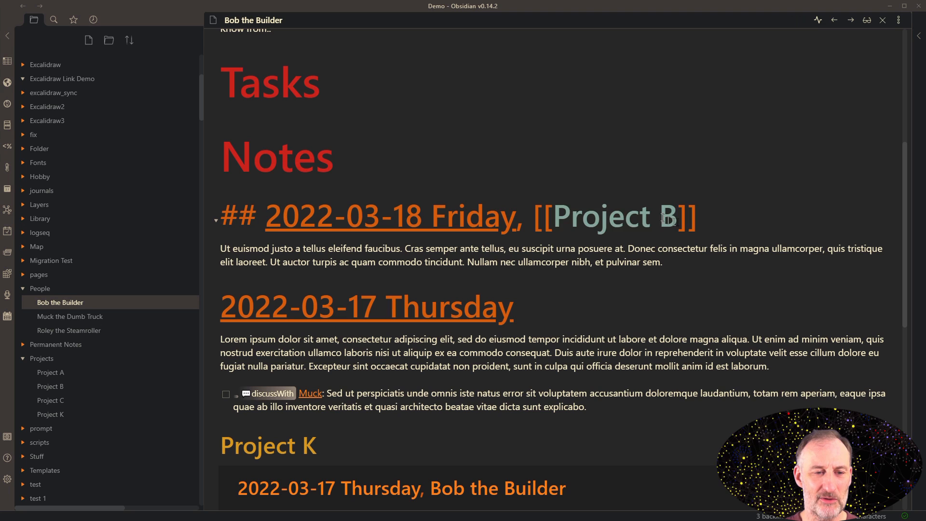
{"action": "left_click", "coordinate": [334, 156]}
{"action": "key", "text": "Return"}
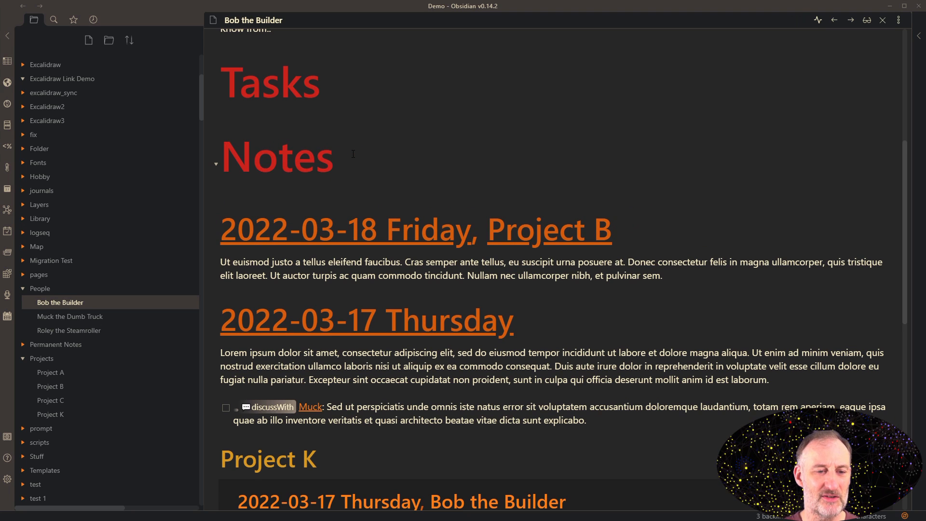
{"action": "type", "text": "..."}
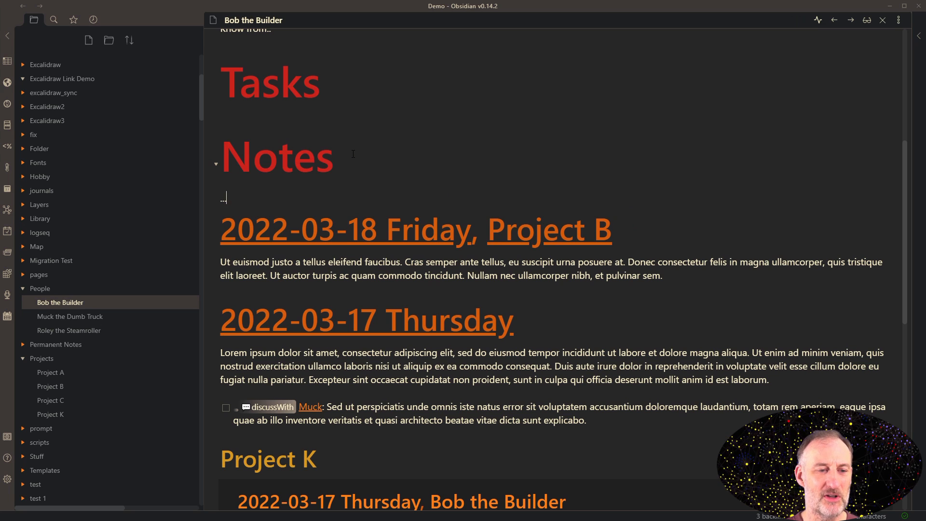
{"action": "key", "text": "BackSpace"}
{"action": "key", "text": "BackSpace"}
{"action": "key", "text": "BackSpace"}
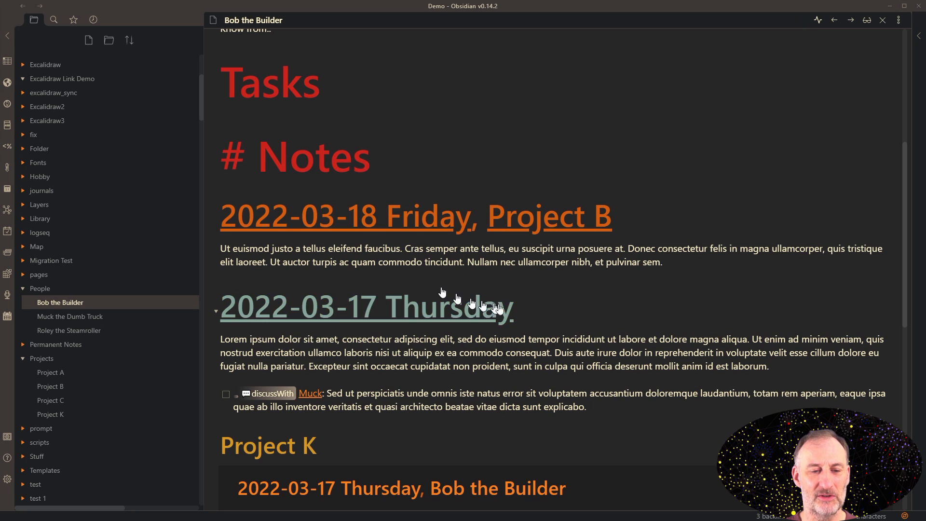
{"action": "scroll", "coordinate": [441, 292], "scroll_direction": "down", "scroll_amount": 2}
{"action": "scroll", "coordinate": [532, 309], "scroll_direction": "down", "scroll_amount": 3}
{"action": "scroll", "coordinate": [534, 310], "scroll_direction": "down", "scroll_amount": 3}
{"action": "scroll", "coordinate": [534, 310], "scroll_direction": "down", "scroll_amount": 3}
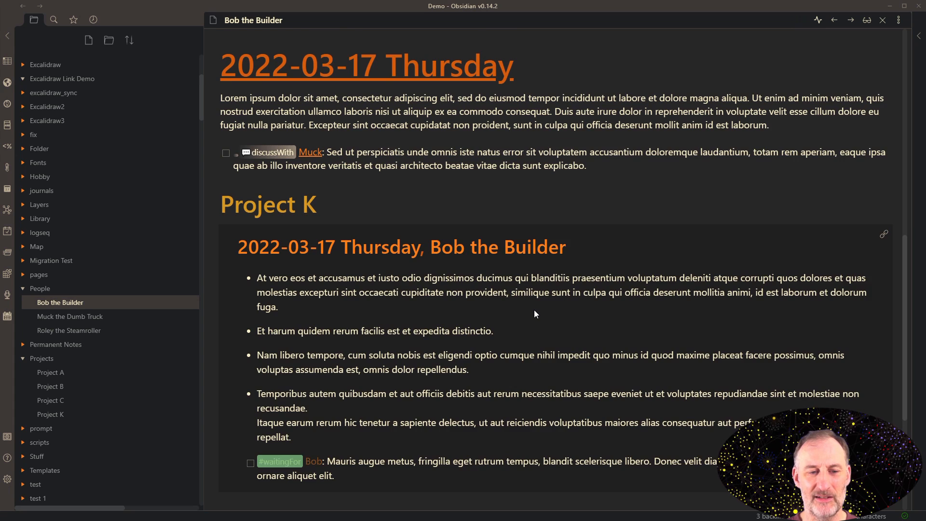
{"action": "scroll", "coordinate": [534, 310], "scroll_direction": "up", "scroll_amount": 2}
{"action": "scroll", "coordinate": [534, 310], "scroll_direction": "up", "scroll_amount": 1}
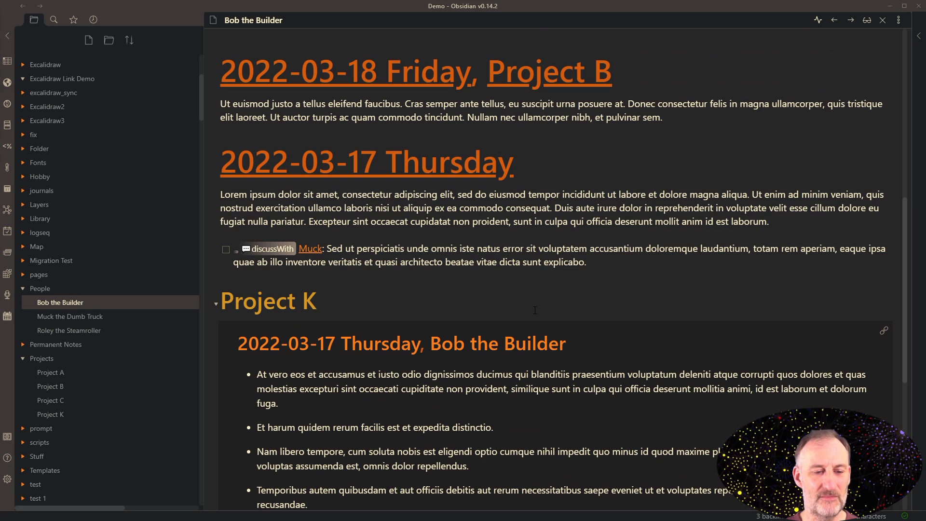
{"action": "scroll", "coordinate": [535, 310], "scroll_direction": "down", "scroll_amount": 4}
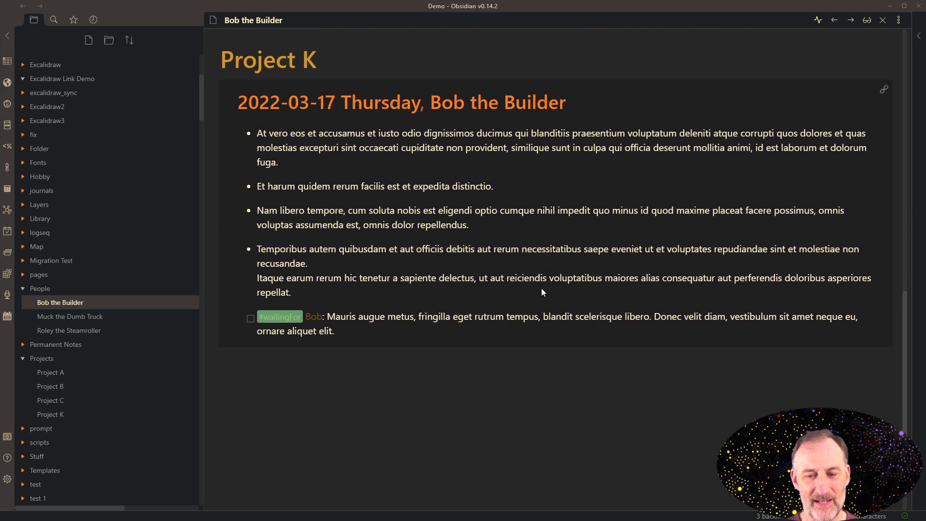
{"action": "scroll", "coordinate": [544, 289], "scroll_direction": "up", "scroll_amount": 2}
{"action": "scroll", "coordinate": [543, 290], "scroll_direction": "up", "scroll_amount": 2}
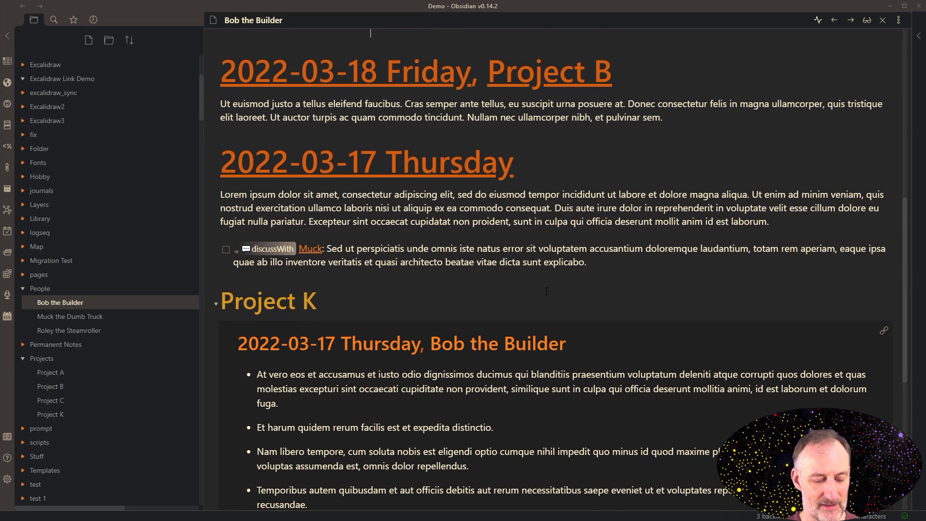
{"action": "left_click", "coordinate": [567, 71]}
Move to the next day's note, 2022-03-18 Friday
{"action": "key", "text": "alt+Right"}
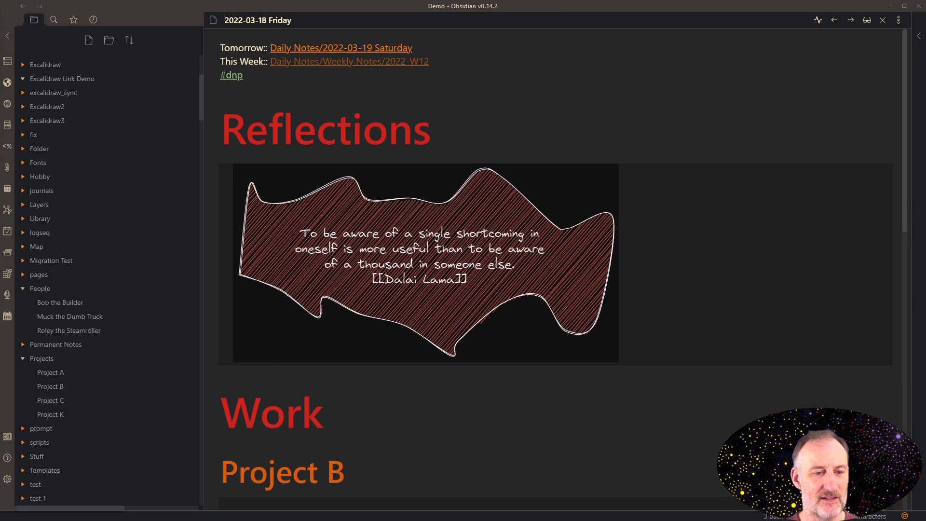
{"action": "scroll", "coordinate": [402, 304], "scroll_direction": "down", "scroll_amount": 4}
{"action": "scroll", "coordinate": [402, 304], "scroll_direction": "down", "scroll_amount": 4}
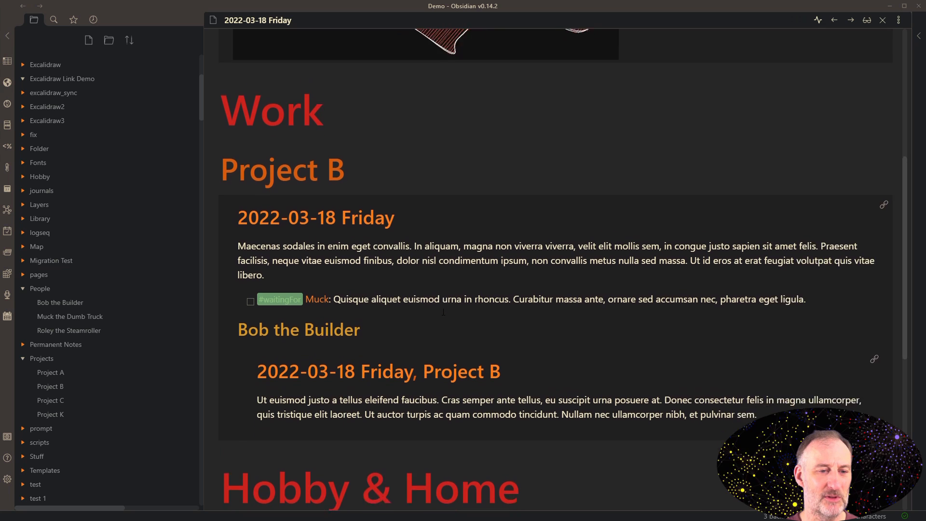
{"action": "scroll", "coordinate": [315, 296], "scroll_direction": "down", "scroll_amount": 1}
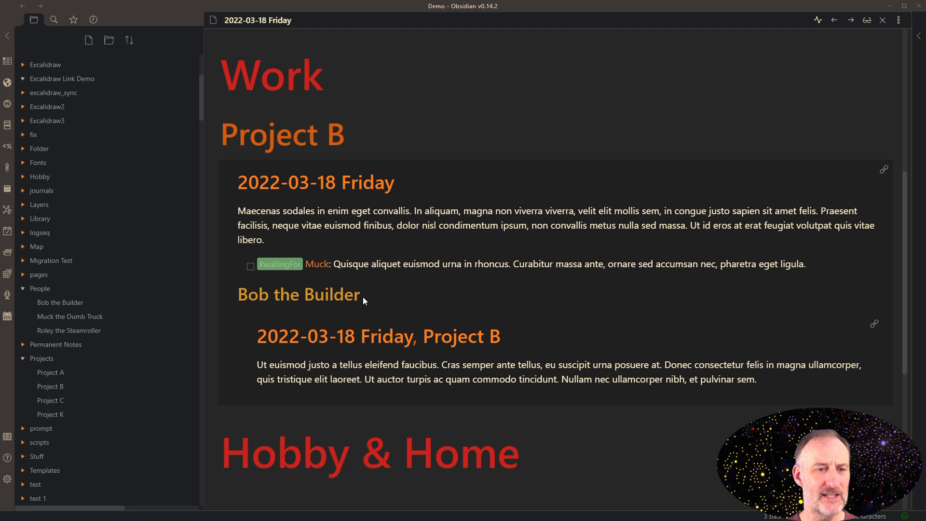
On the 2022-03-19 Saturday note, add a Muck the Dumb Truck link below Work
{"action": "key", "text": "ctrl+alt+Right"}
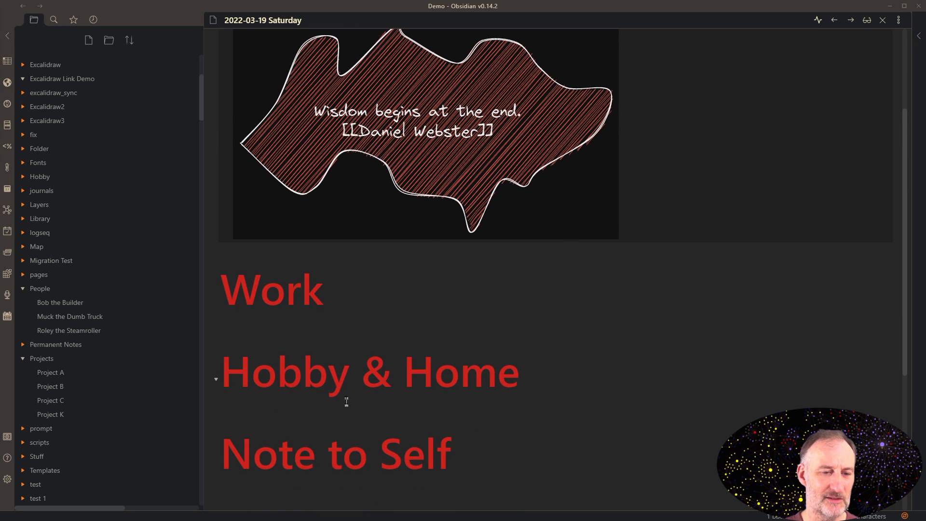
{"action": "left_click", "coordinate": [332, 304]}
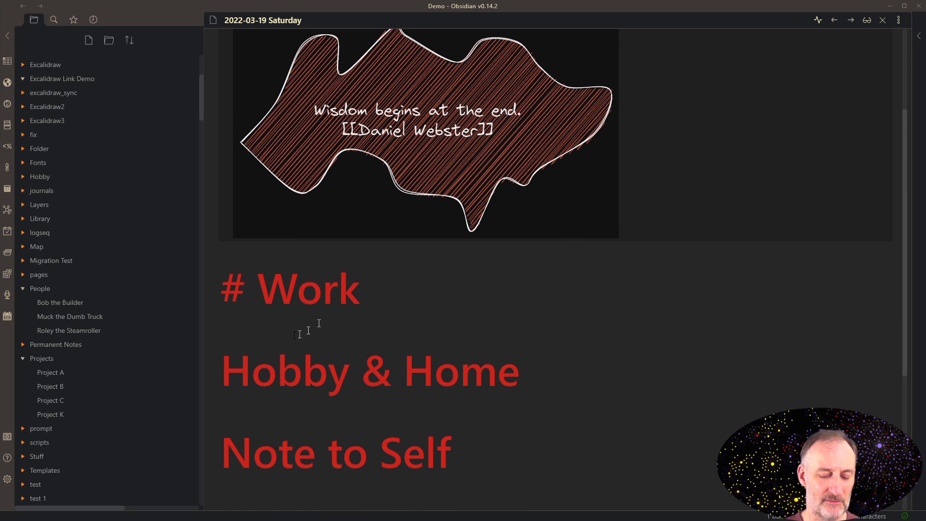
{"action": "left_click", "coordinate": [277, 365]}
{"action": "left_click", "coordinate": [296, 293]}
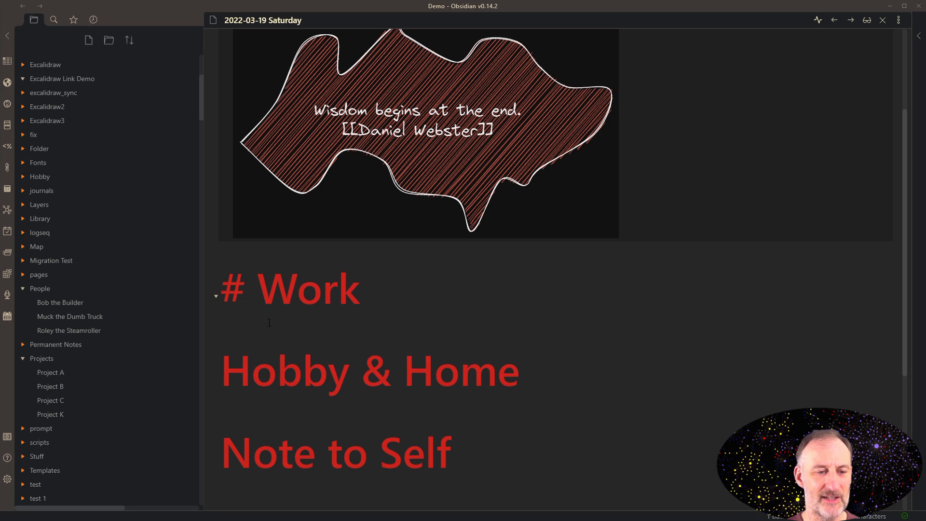
{"action": "left_click", "coordinate": [269, 323]}
{"action": "type", "text": "[["}
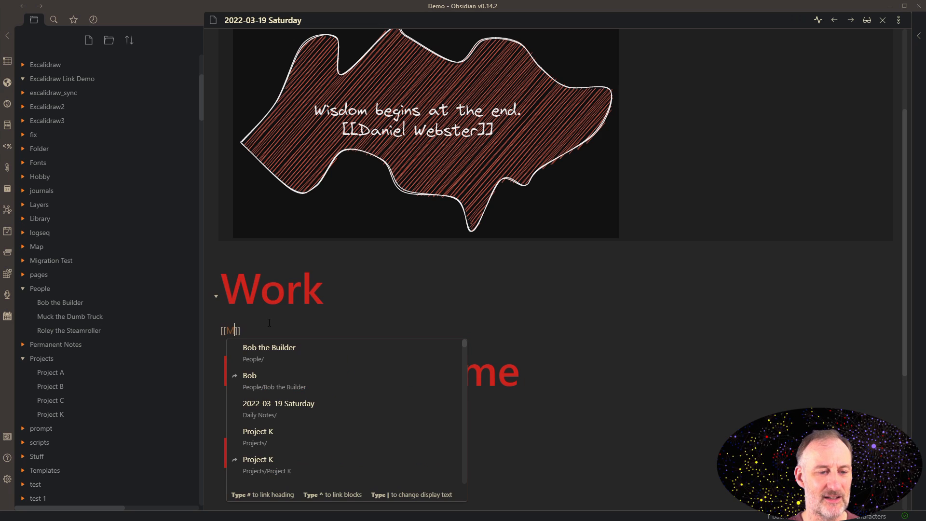
{"action": "type", "text": "Mu"}
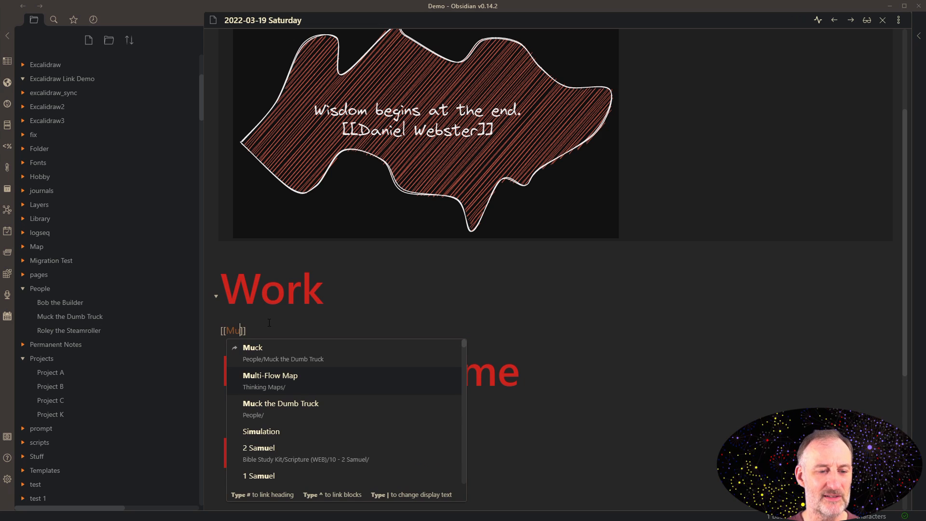
{"action": "key", "text": "Return"}
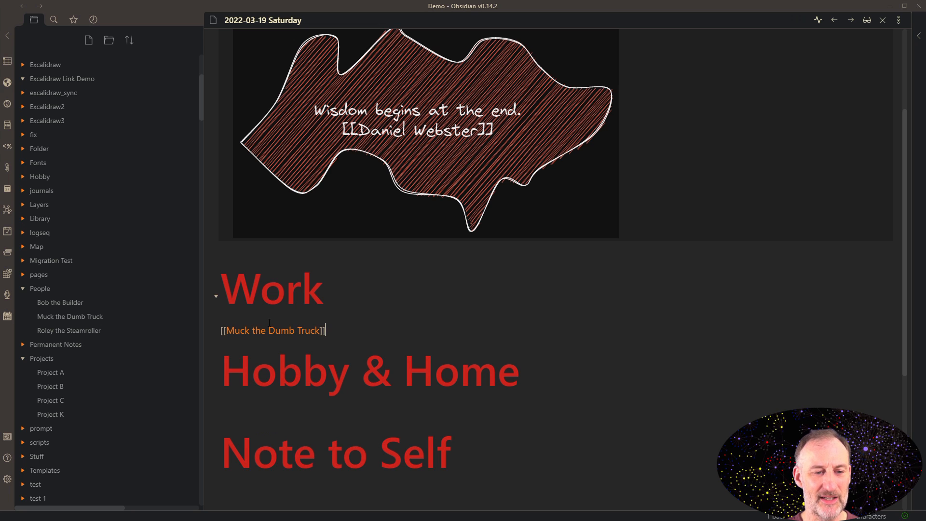
Run the 'meeting note' template on Muck and paste placeholder notes under the date heading
{"action": "key", "text": "alt+e"}
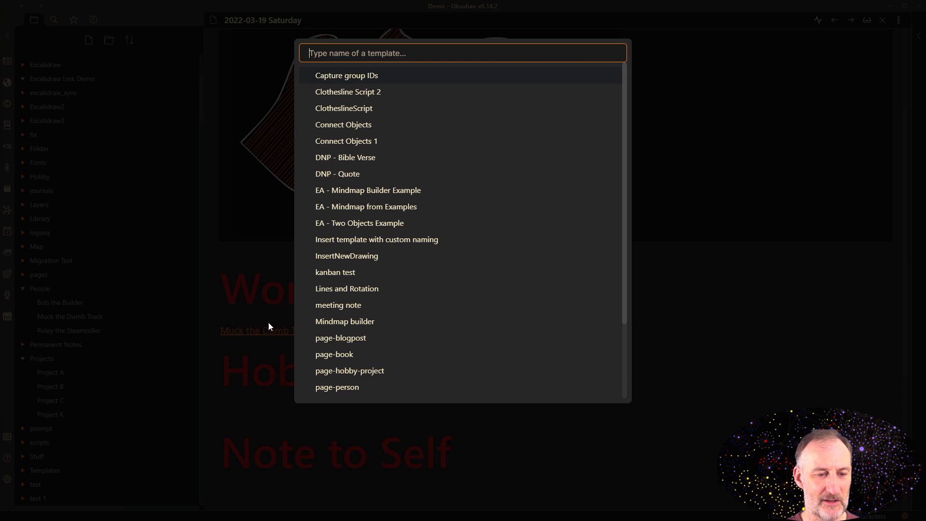
{"action": "type", "text": "meet"}
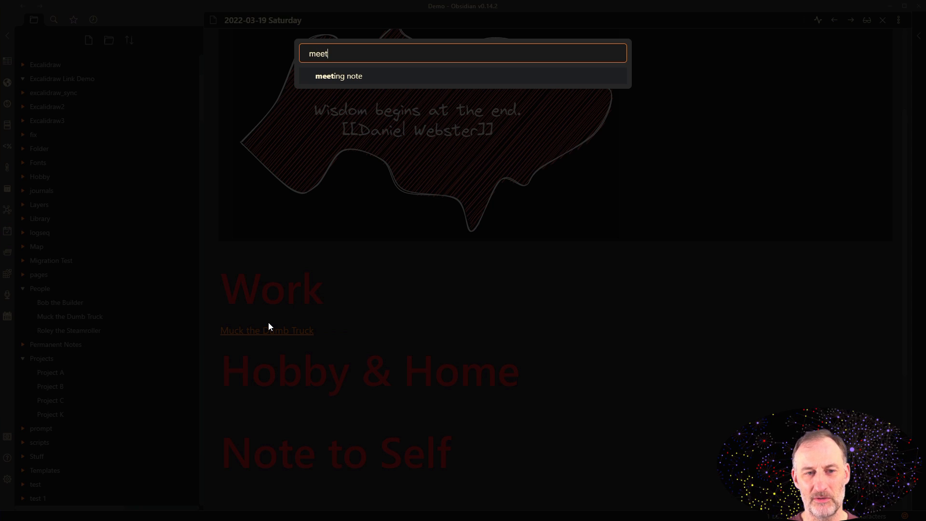
{"action": "key", "text": "Return"}
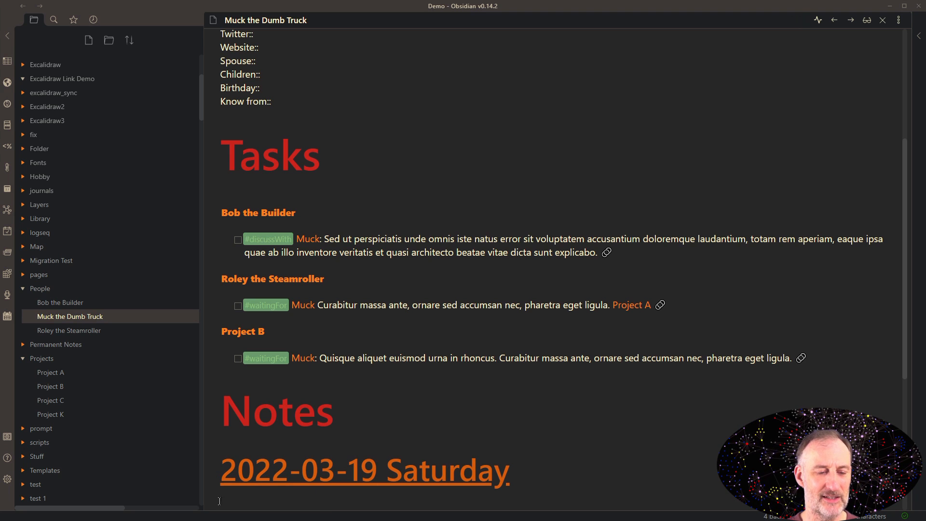
{"action": "key", "text": "ctrl+v"}
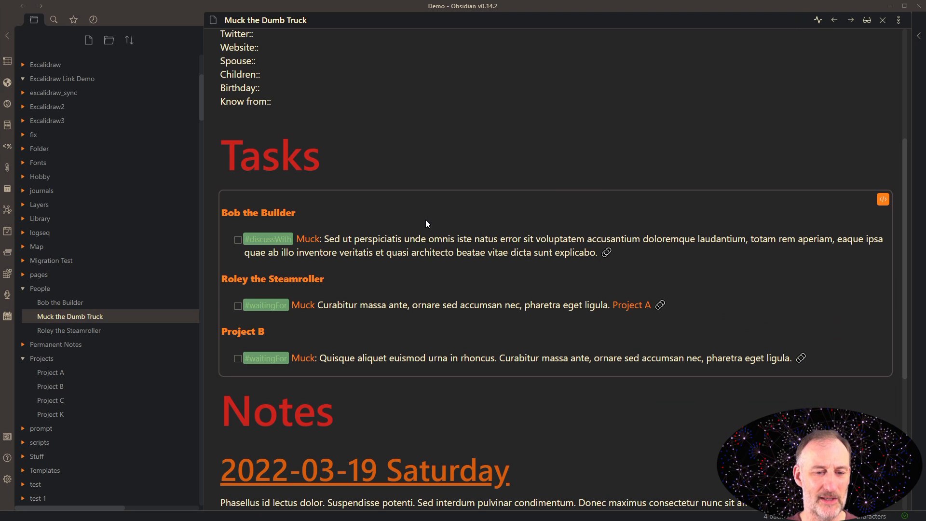
Back in the Saturday note, add a [[Project K]] link above Hobby & Home without its duplicate alias
{"action": "key", "text": "alt+Left"}
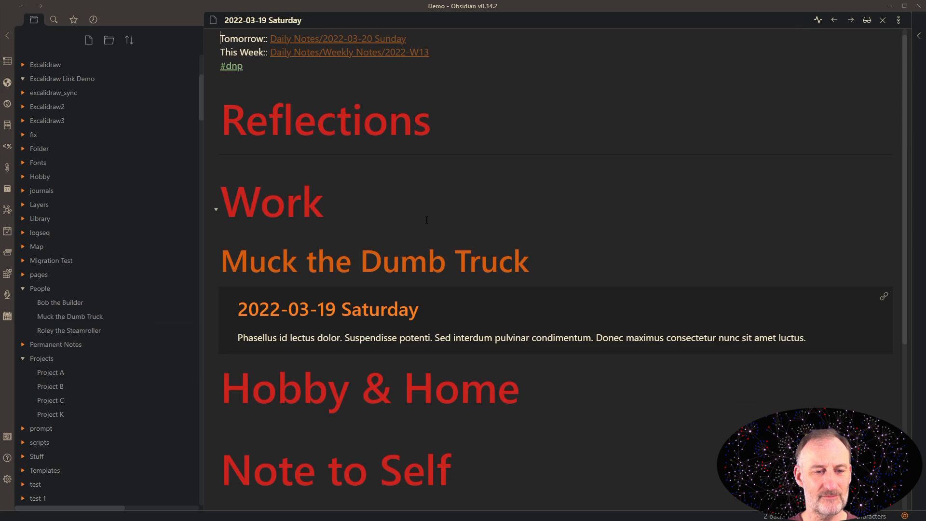
{"action": "scroll", "coordinate": [455, 238], "scroll_direction": "down", "scroll_amount": 2}
{"action": "scroll", "coordinate": [507, 289], "scroll_direction": "down", "scroll_amount": 2}
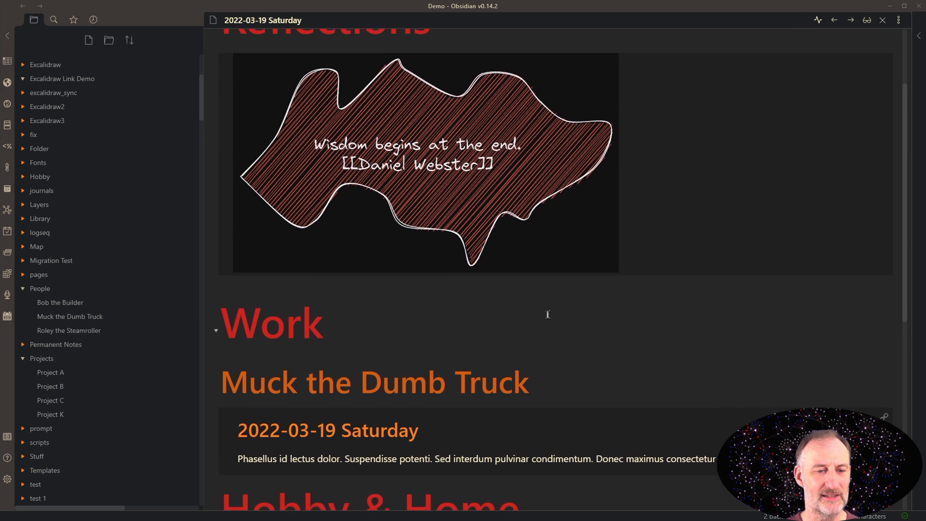
{"action": "scroll", "coordinate": [527, 362], "scroll_direction": "down", "scroll_amount": 1}
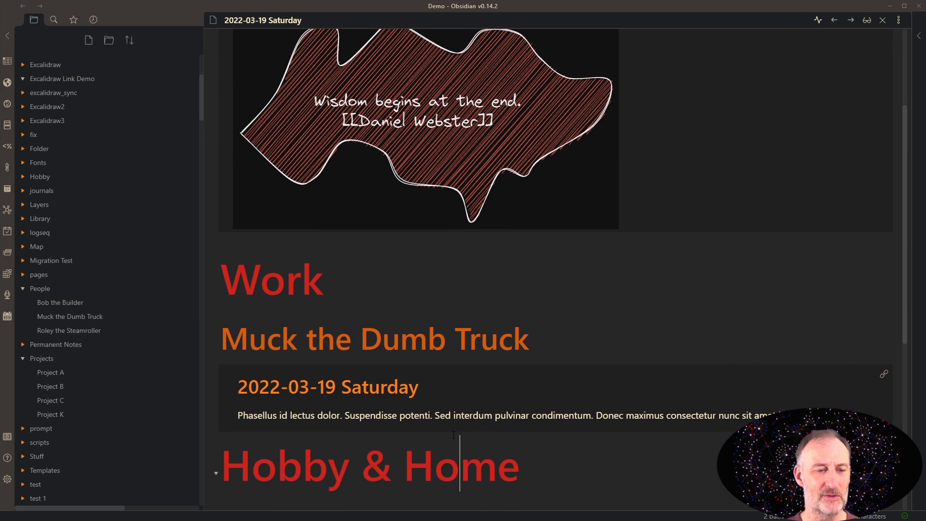
{"action": "left_click", "coordinate": [456, 463]}
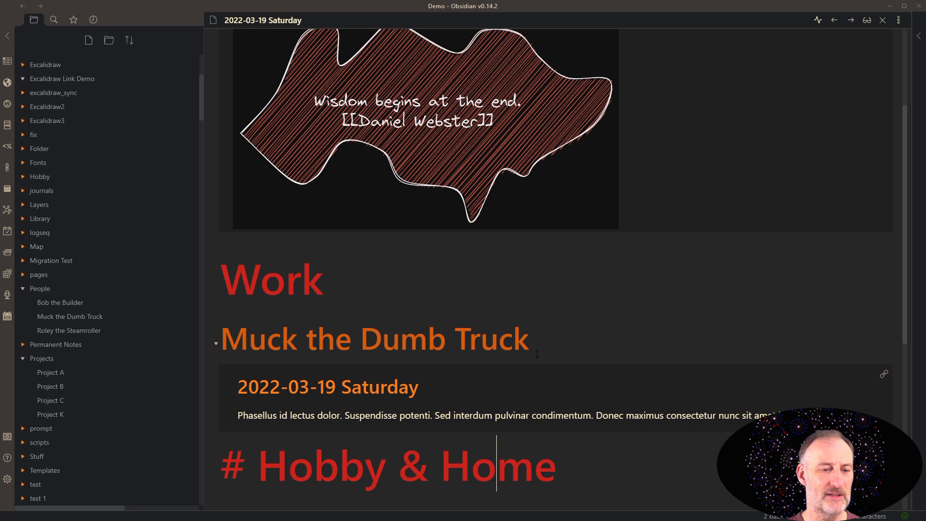
{"action": "key", "text": "Home"}
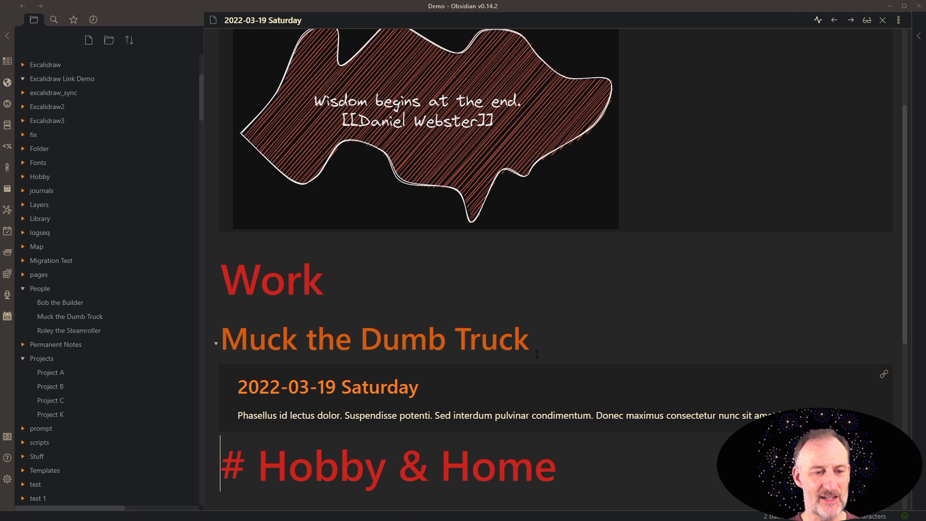
{"action": "key", "text": "Return"}
{"action": "key", "text": "Up"}
{"action": "type", "text": "[["}
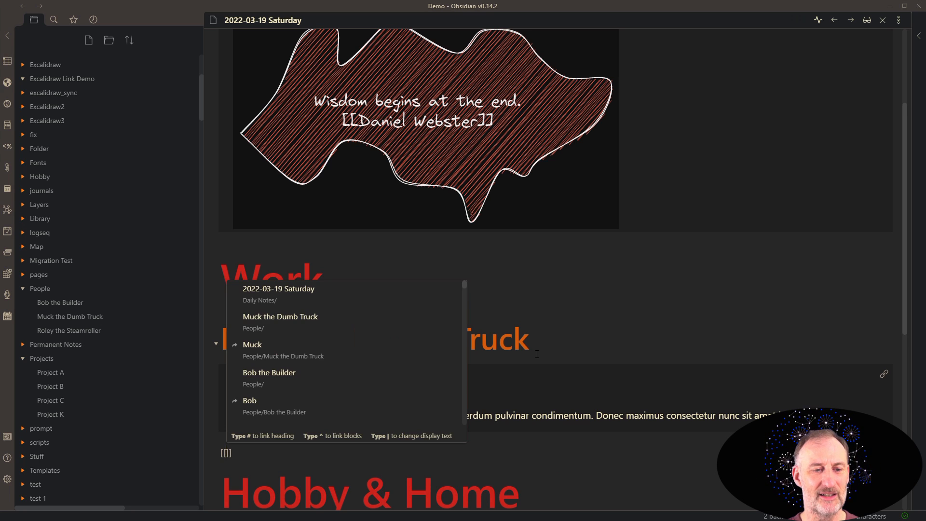
{"action": "type", "text": "Project"}
{"action": "key", "text": "Return"}
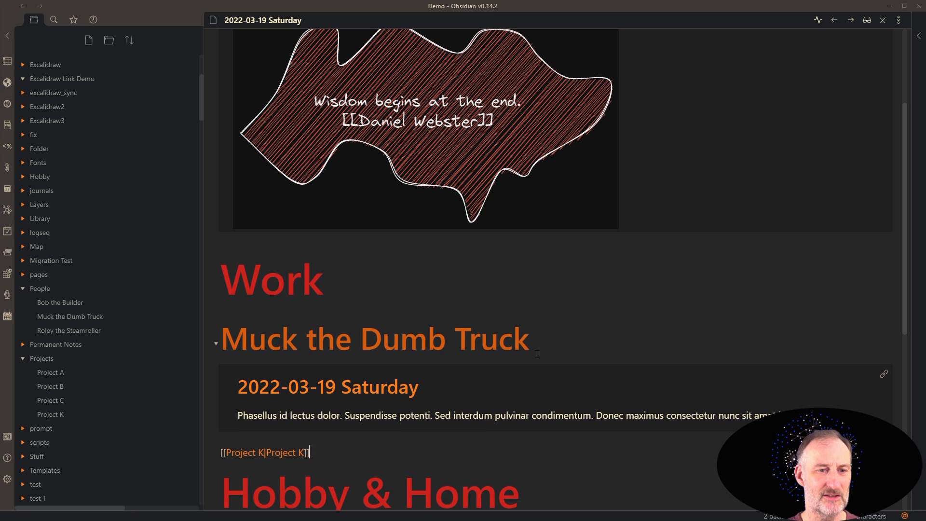
{"action": "key", "text": "BackSpace"}
{"action": "key", "text": "BackSpace"}
{"action": "key", "text": "BackSpace"}
{"action": "key", "text": "End"}
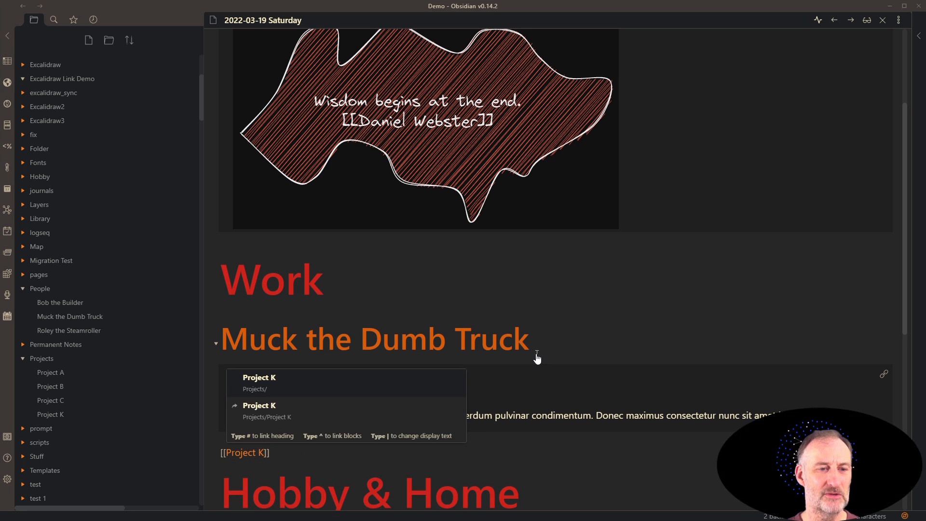
Run the 'meeting note' template to start Project K's 2022-03-19 Saturday section
{"action": "key", "text": "alt+e"}
{"action": "type", "text": "meet"}
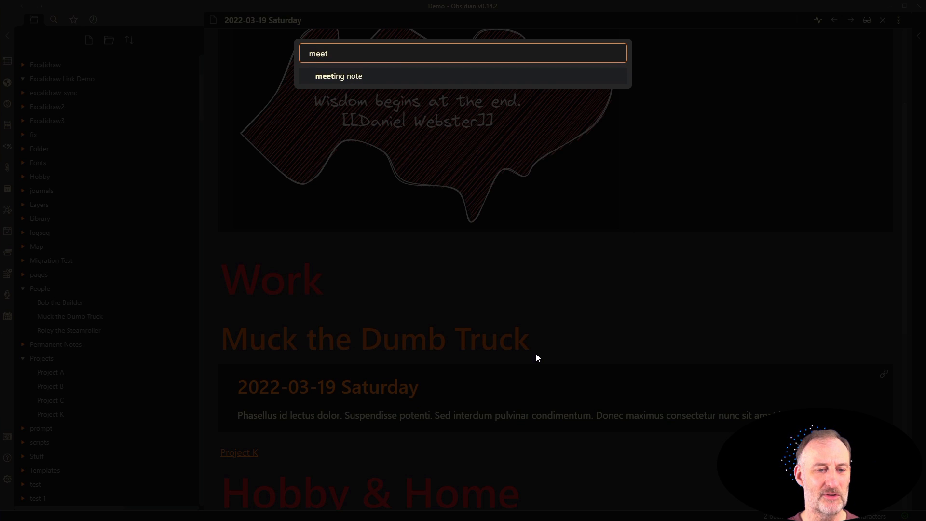
{"action": "key", "text": "Return"}
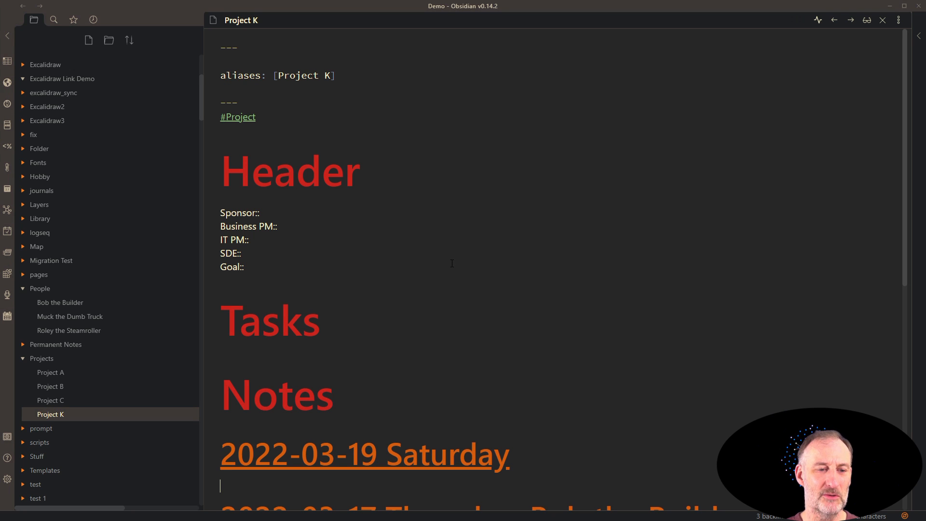
{"action": "scroll", "coordinate": [452, 263], "scroll_direction": "down", "scroll_amount": 3}
{"action": "scroll", "coordinate": [362, 275], "scroll_direction": "down", "scroll_amount": 2}
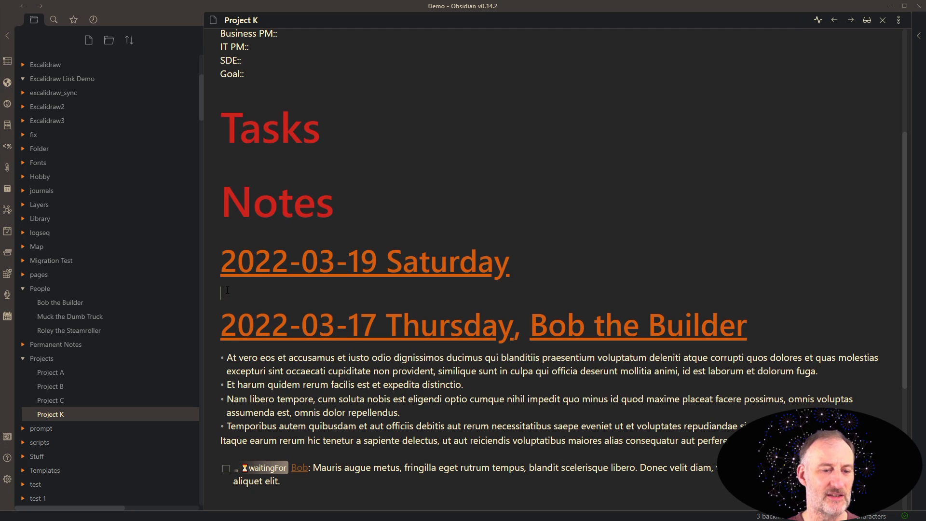
Paste the placeholder paragraph under the Saturday heading and complete the [[Project A]] link
{"action": "type", "text": "Phasellus id lectus dolor. Suspendisse potenti. Sed interdum pulvinar condimentum. Donec maximus consectetur nunc sit amet luctus."}
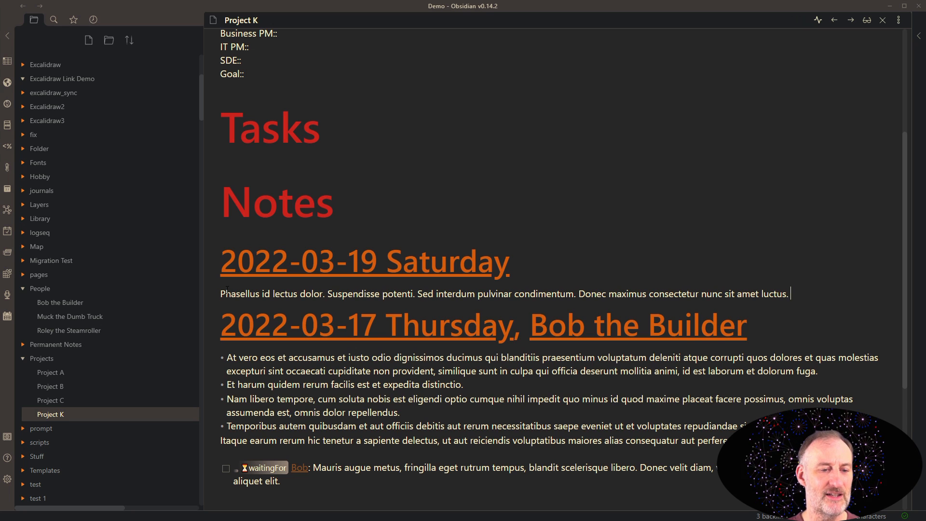
{"action": "type", "text": "[["}
{"action": "type", "text": "Project A"}
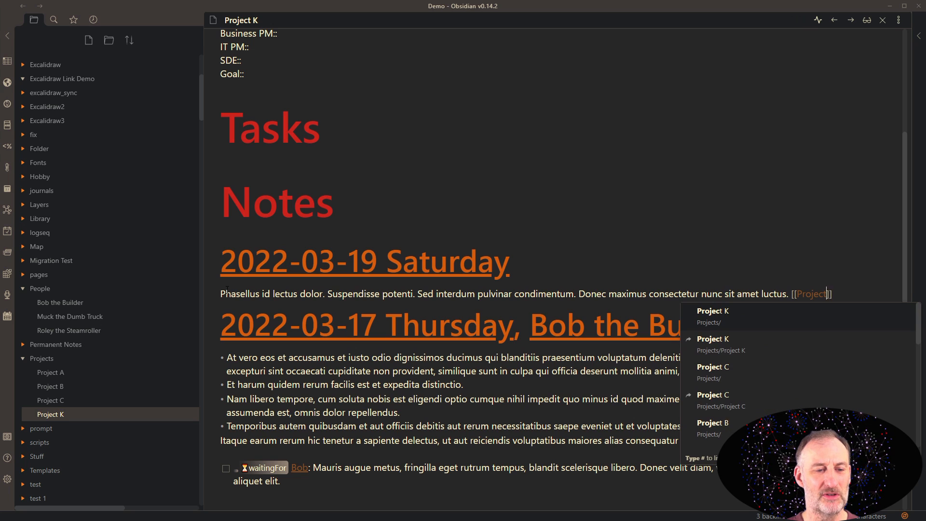
{"action": "key", "text": "Return"}
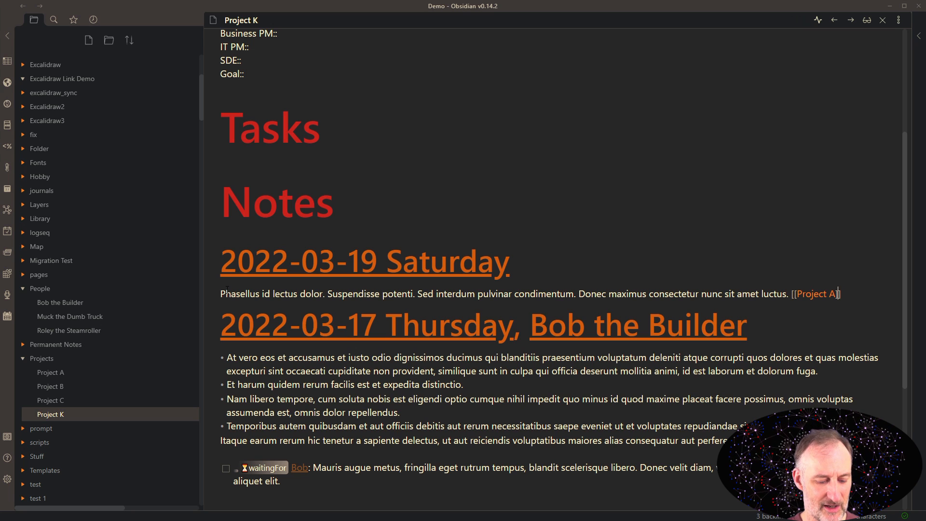
Move [[Project A]] onto its own line, then run the Templater meeting note template for Project A
{"action": "key", "text": "Left"}
{"action": "key", "text": "Left"}
{"action": "key", "text": "Left"}
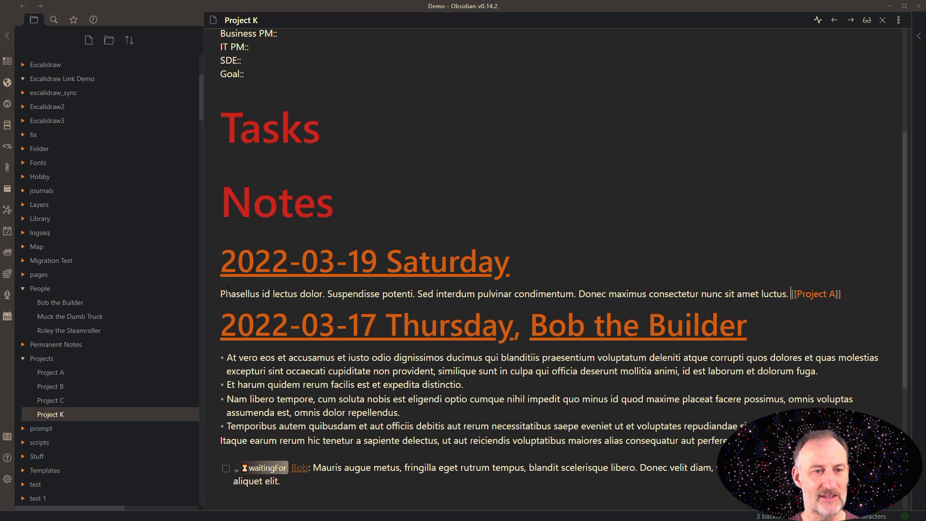
{"action": "key", "text": "Return"}
{"action": "key", "text": "Return"}
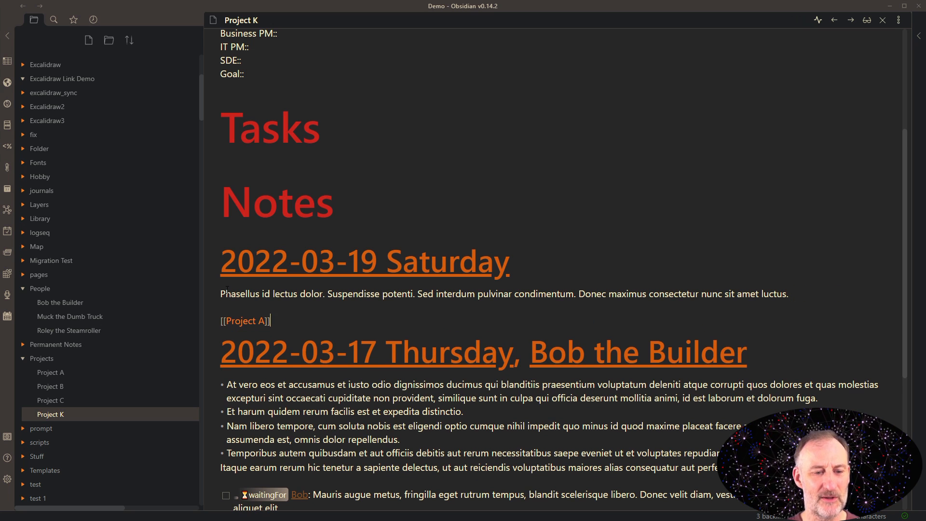
{"action": "key", "text": "alt+e"}
{"action": "type", "text": "meetin"}
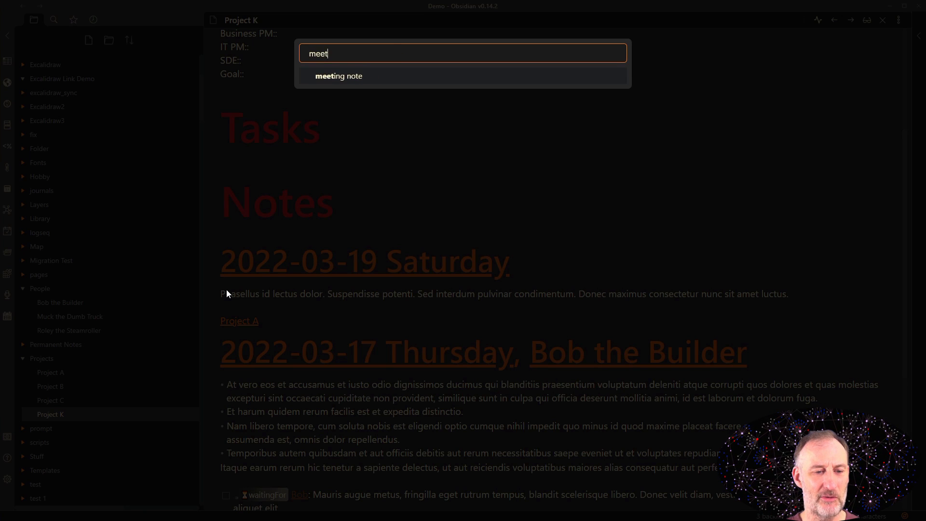
{"action": "key", "text": "Return"}
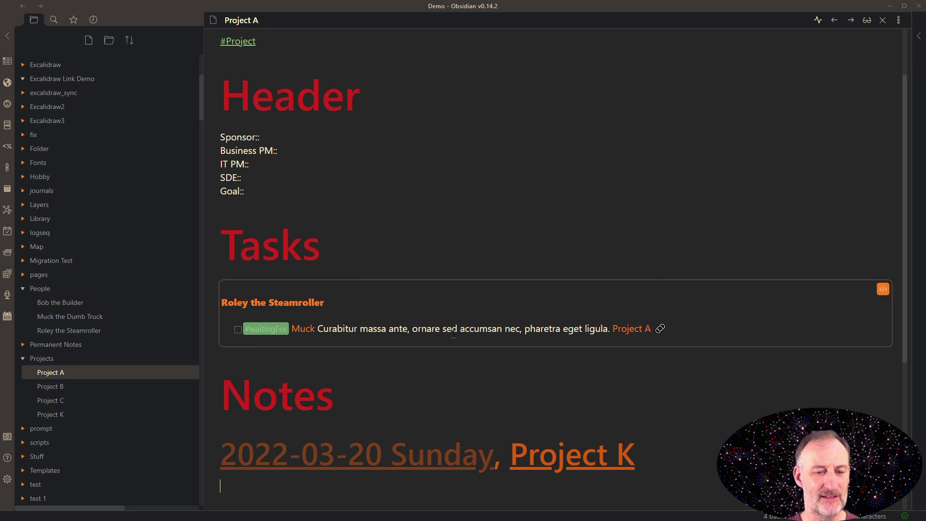
{"action": "scroll", "coordinate": [419, 313], "scroll_direction": "down", "scroll_amount": 3}
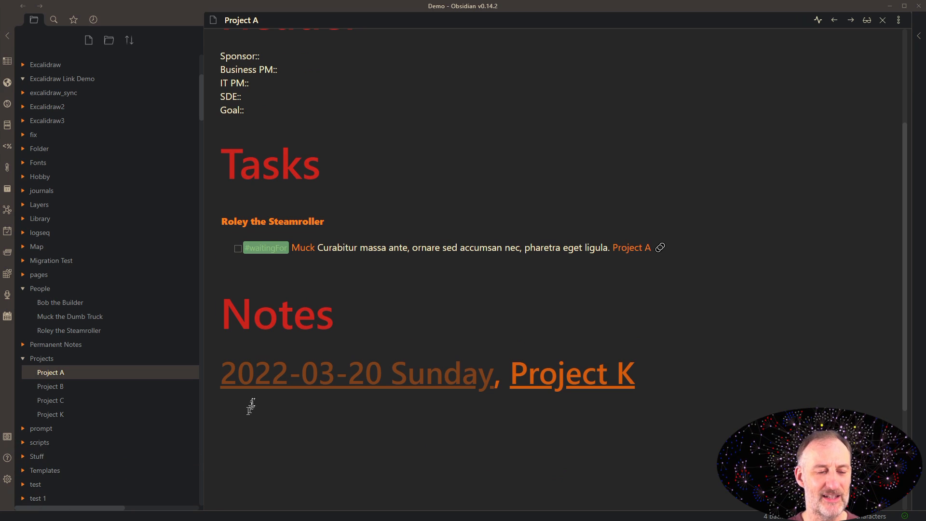
Paste placeholder notes under Project A's Sunday heading, then navigate back to the 2022-03-19 Saturday note
{"action": "type", "text": "Aliquam laoreet nunc ornare metus tristique elementum. Mauris mollis tortor sed augue lacinia placerat. Etiam ultrices condimentum turpis, vel dictum odio bibendum nec. Maecenas volutpat aliquet dolor at posuere."}
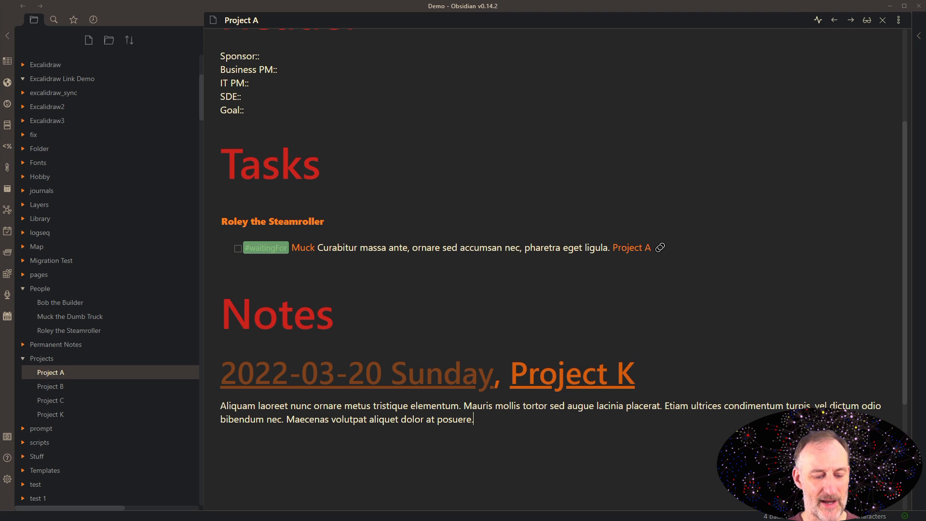
{"action": "left_click", "coordinate": [698, 385]}
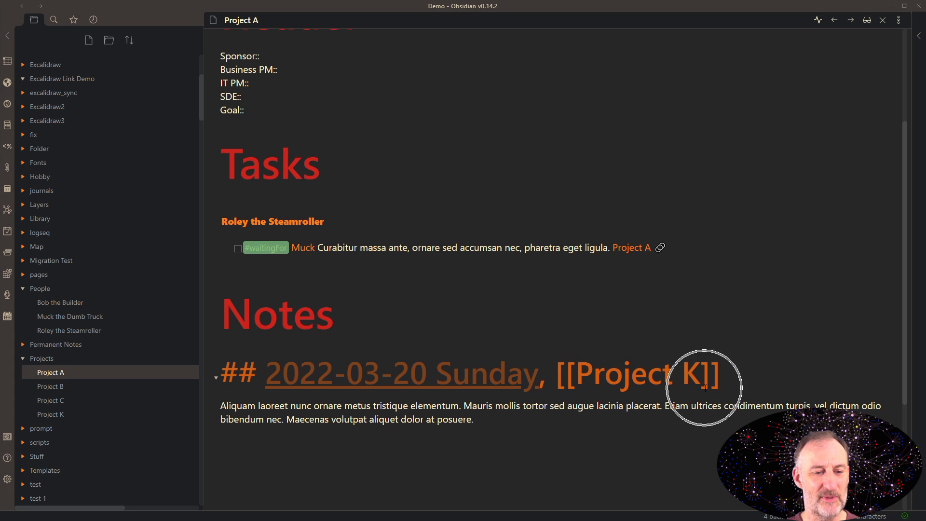
{"action": "key", "text": "ctrl+alt+Left"}
{"action": "scroll", "coordinate": [513, 432], "scroll_direction": "down", "scroll_amount": 5}
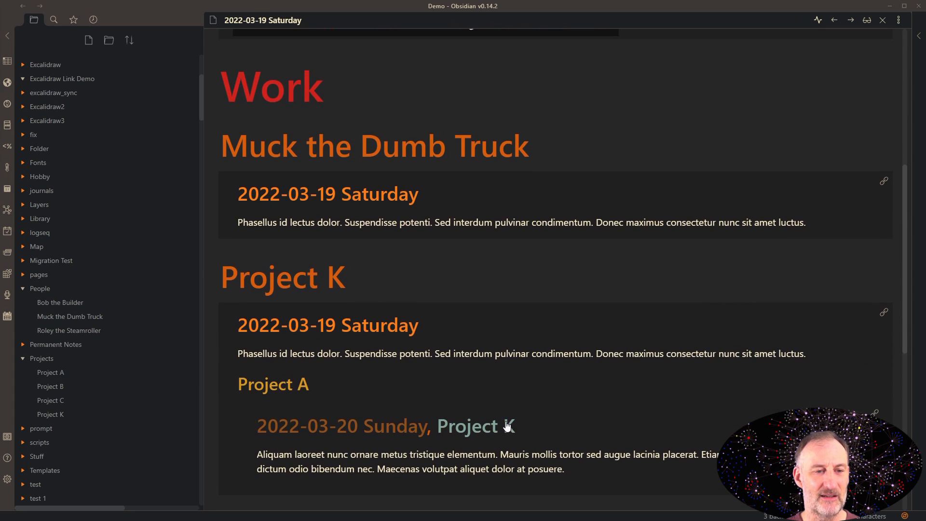
{"action": "scroll", "coordinate": [508, 426], "scroll_direction": "down", "scroll_amount": 1}
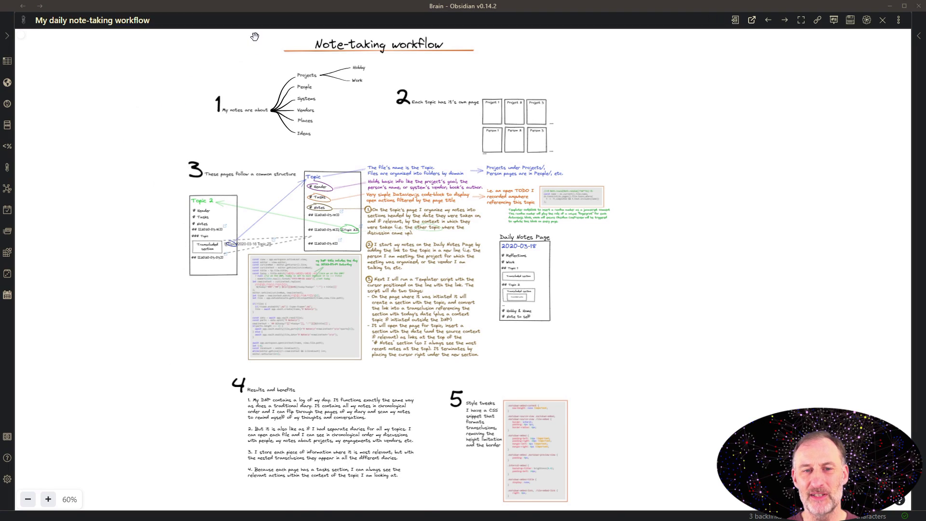
{"action": "scroll", "coordinate": [254, 40], "scroll_direction": "up", "scroll_amount": 3}
{"action": "scroll", "coordinate": [257, 42], "scroll_direction": "up", "scroll_amount": 3}
{"action": "scroll", "coordinate": [261, 44], "scroll_direction": "up", "scroll_amount": 3}
{"action": "scroll", "coordinate": [265, 48], "scroll_direction": "up", "scroll_amount": 3}
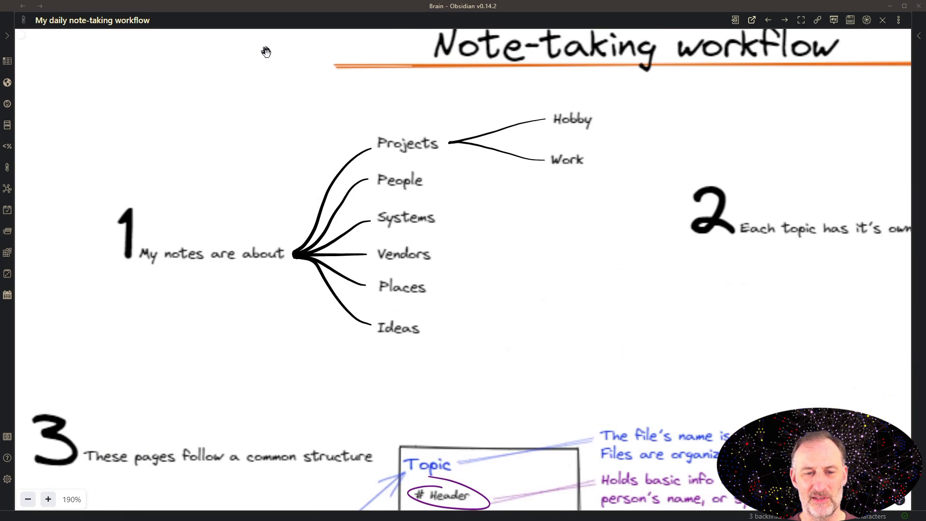
{"action": "scroll", "coordinate": [266, 55], "scroll_direction": "up", "scroll_amount": 3}
{"action": "scroll", "coordinate": [269, 64], "scroll_direction": "up", "scroll_amount": 2}
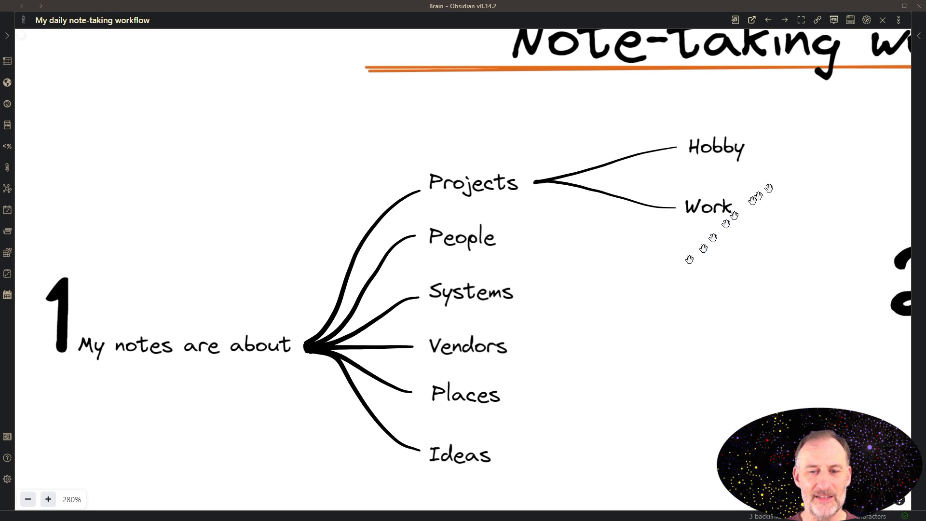
Pan the canvas from the section 1 mind map to section 2's topic page boxes
{"action": "left_click_drag", "start_coordinate": [865, 126], "coordinate": [11, 20]}
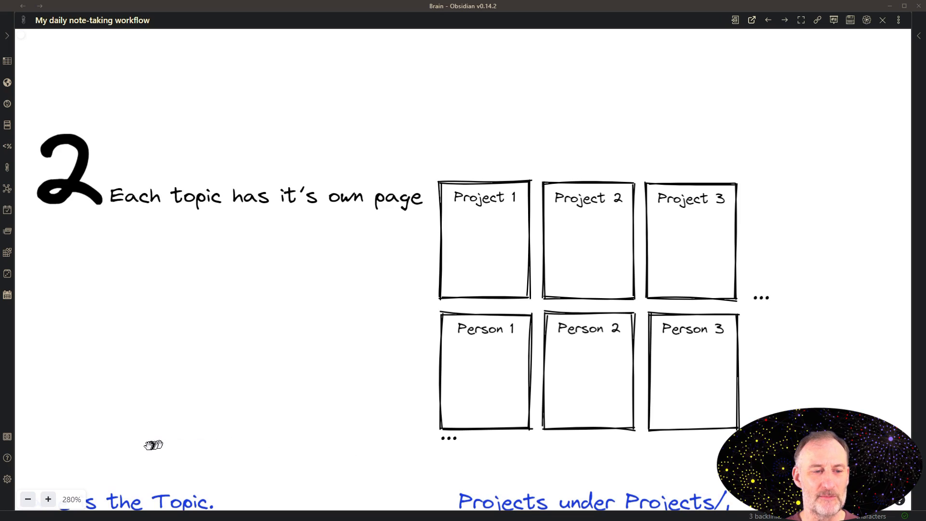
Pan across the Topic structure diagram and explanation notes, ending centered on the dataviewjs code block
{"action": "left_click_drag", "start_coordinate": [82, 464], "coordinate": [716, 33]}
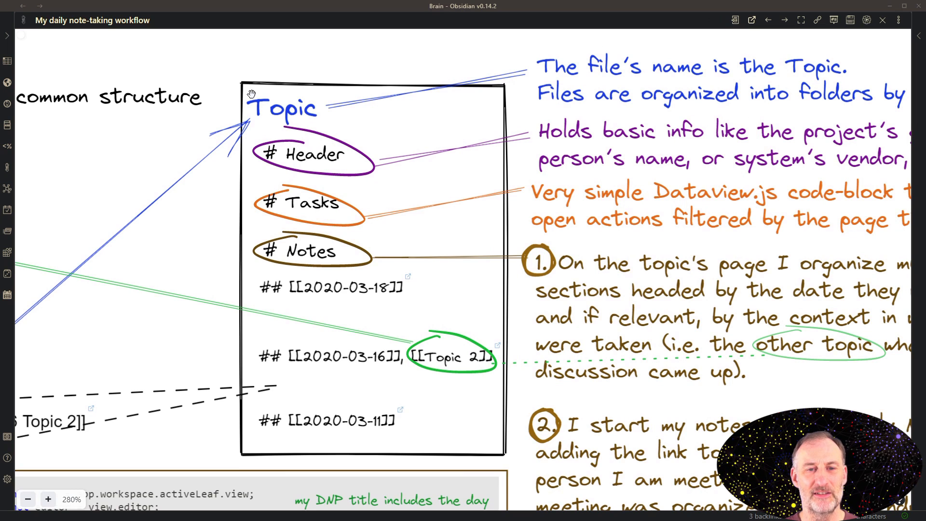
{"action": "left_click_drag", "start_coordinate": [507, 70], "coordinate": [239, 80]}
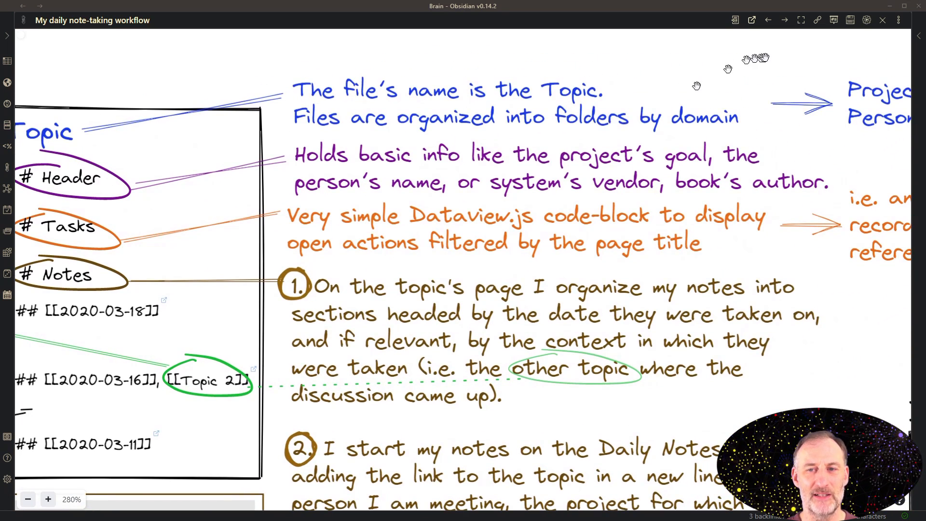
{"action": "mouse_move", "coordinate": [698, 58]}
{"action": "left_mouse_down"}
{"action": "mouse_move", "coordinate": [521, 56]}
{"action": "mouse_move", "coordinate": [350, 69]}
{"action": "left_mouse_up"}
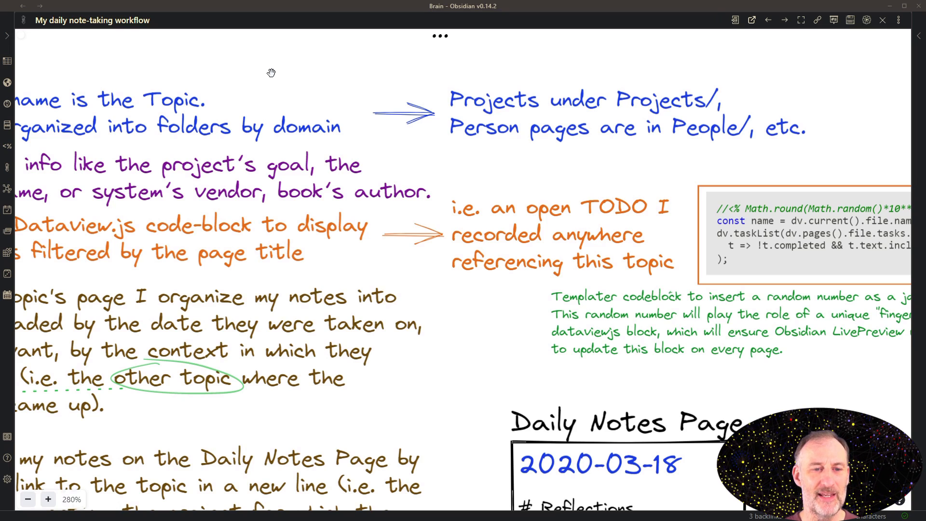
{"action": "left_click_drag", "start_coordinate": [272, 72], "coordinate": [759, 65]}
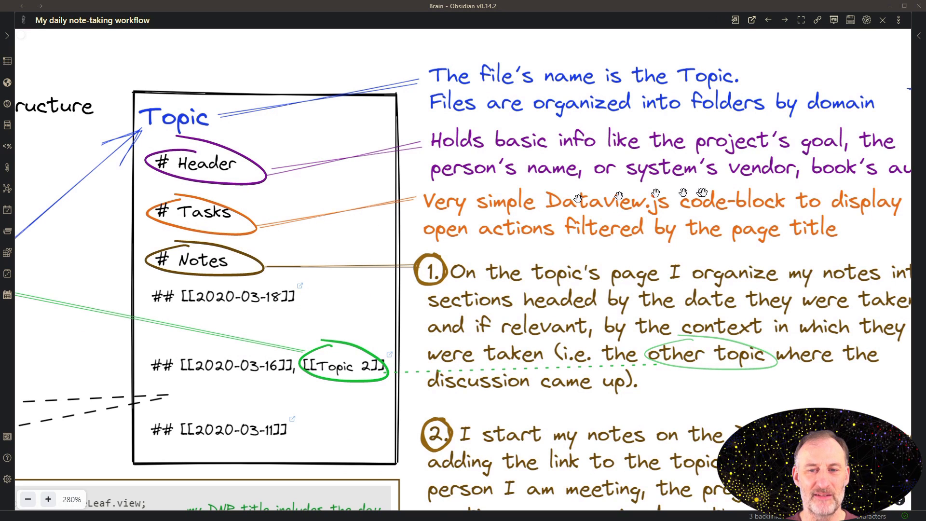
{"action": "left_click_drag", "start_coordinate": [702, 193], "coordinate": [596, 196]}
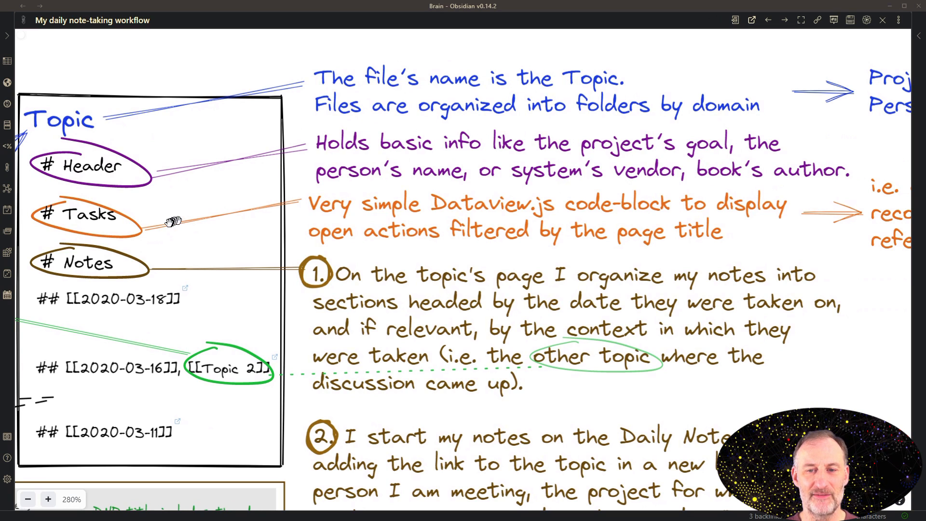
{"action": "scroll", "coordinate": [435, 228], "scroll_direction": "right", "scroll_amount": 10}
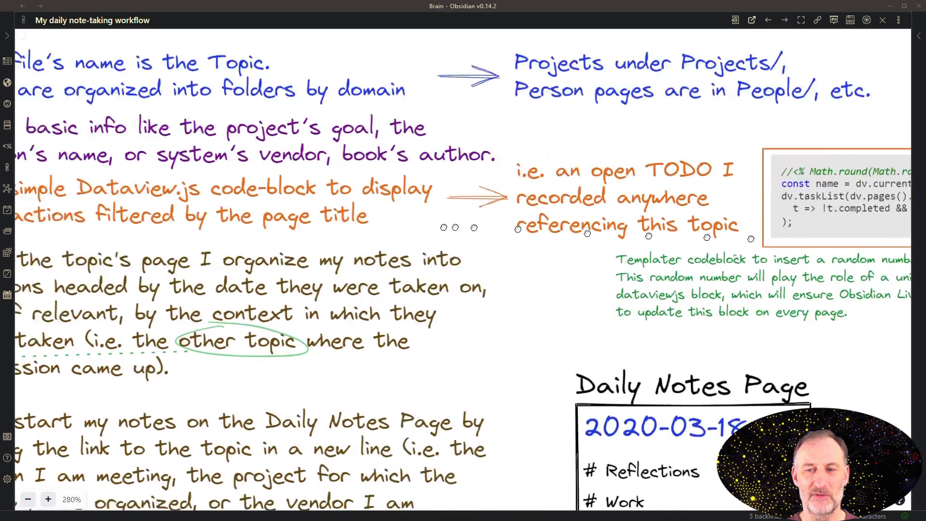
{"action": "scroll", "coordinate": [724, 196], "scroll_direction": "up", "scroll_amount": 5}
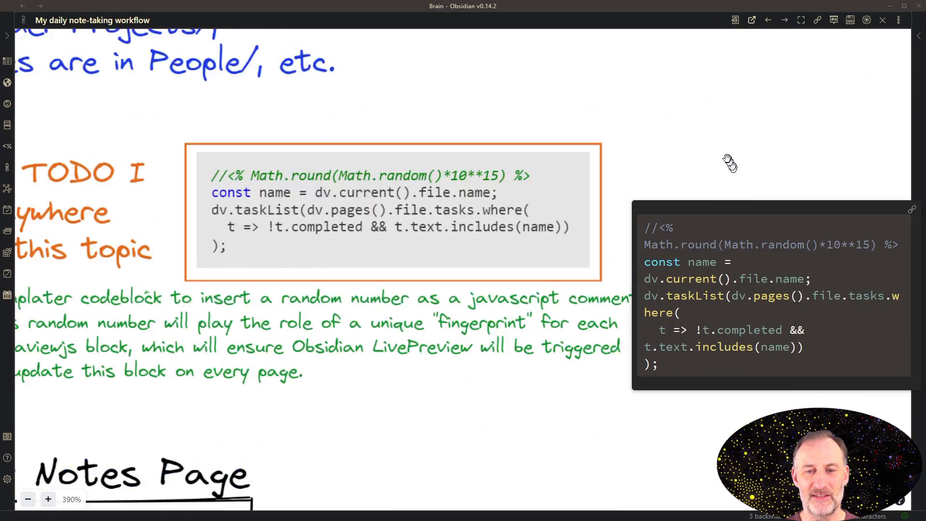
{"action": "scroll", "coordinate": [709, 159], "scroll_direction": "up", "scroll_amount": 5}
{"action": "left_click_drag", "start_coordinate": [682, 152], "coordinate": [824, 160]}
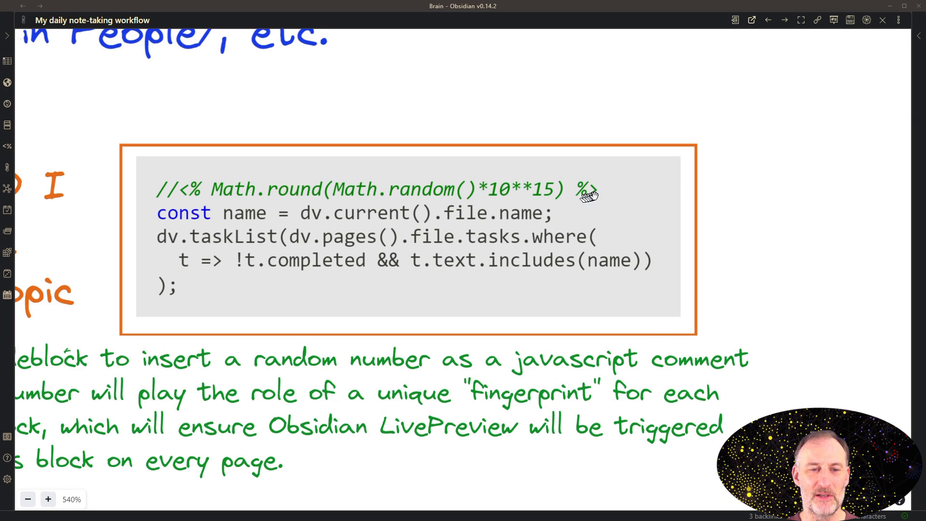
{"action": "scroll", "coordinate": [833, 210], "scroll_direction": "down", "scroll_amount": 5}
{"action": "scroll", "coordinate": [839, 215], "scroll_direction": "down", "scroll_amount": 5}
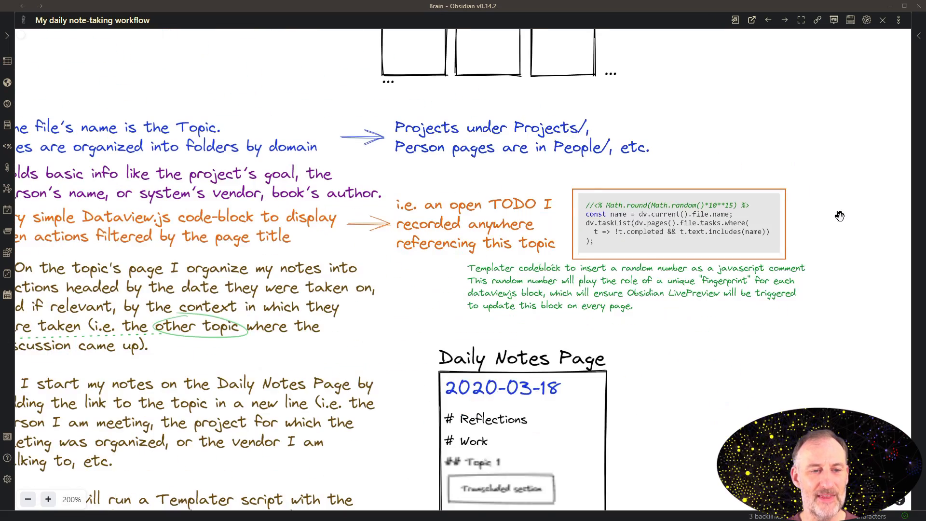
Pan between the Topic box, Topic 2 example and Daily Notes Page sketch, returning to the Topic box
{"action": "left_click_drag", "start_coordinate": [463, 261], "coordinate": [759, 243]}
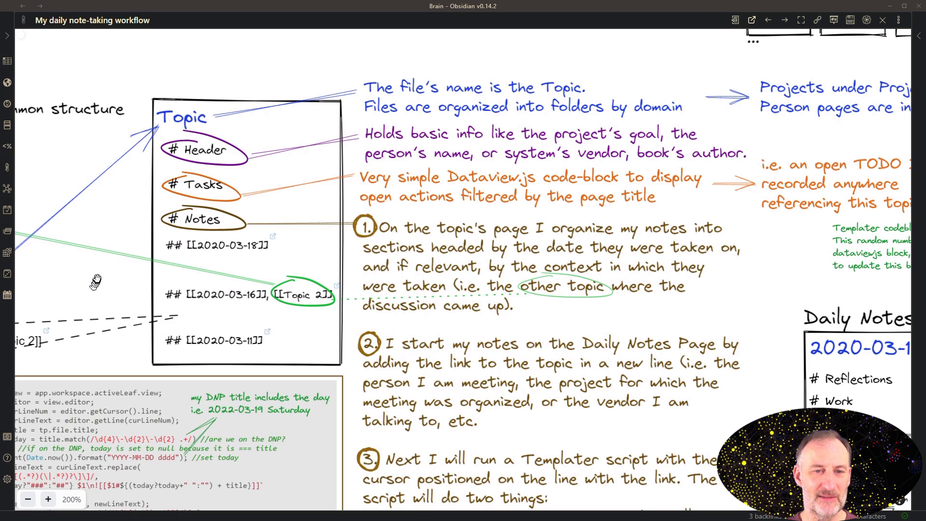
{"action": "scroll", "coordinate": [95, 282], "scroll_direction": "up", "scroll_amount": 2}
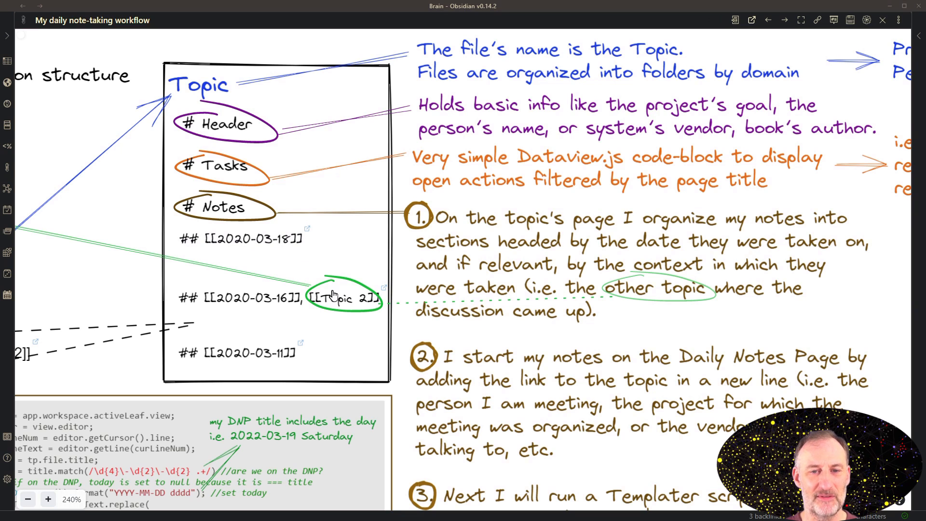
{"action": "mouse_move", "coordinate": [86, 289]}
{"action": "left_mouse_down"}
{"action": "mouse_move", "coordinate": [319, 290]}
{"action": "mouse_move", "coordinate": [456, 250]}
{"action": "left_mouse_up"}
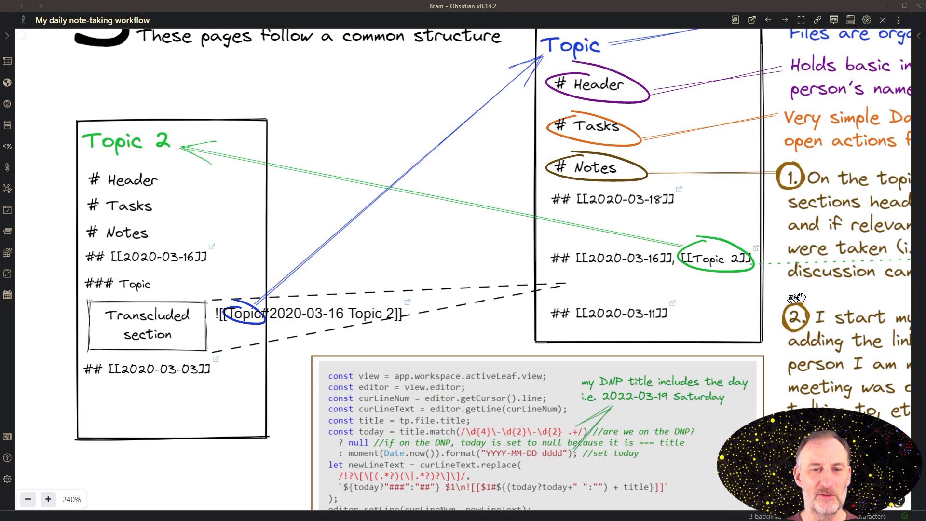
{"action": "left_click_drag", "start_coordinate": [767, 325], "coordinate": [290, 145]}
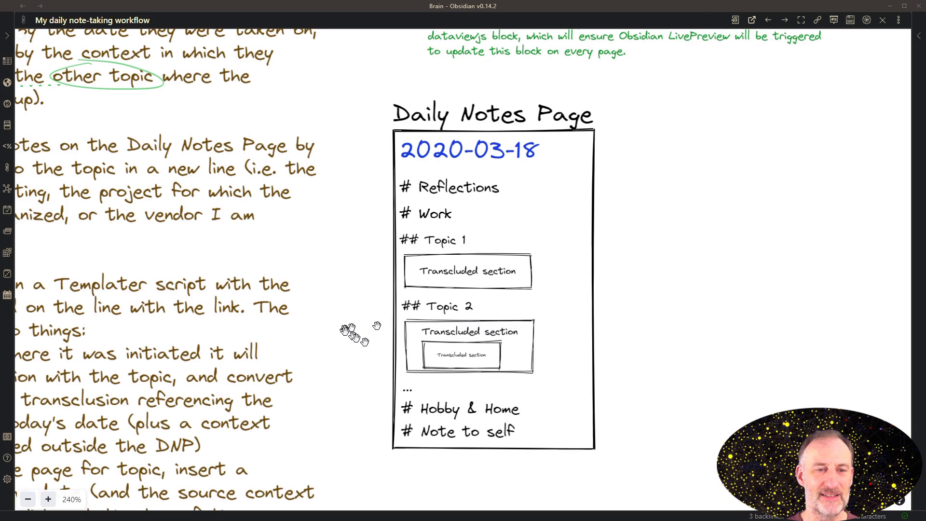
{"action": "mouse_move", "coordinate": [58, 239]}
{"action": "left_mouse_down"}
{"action": "mouse_move", "coordinate": [601, 353]}
{"action": "mouse_move", "coordinate": [626, 406]}
{"action": "left_mouse_up"}
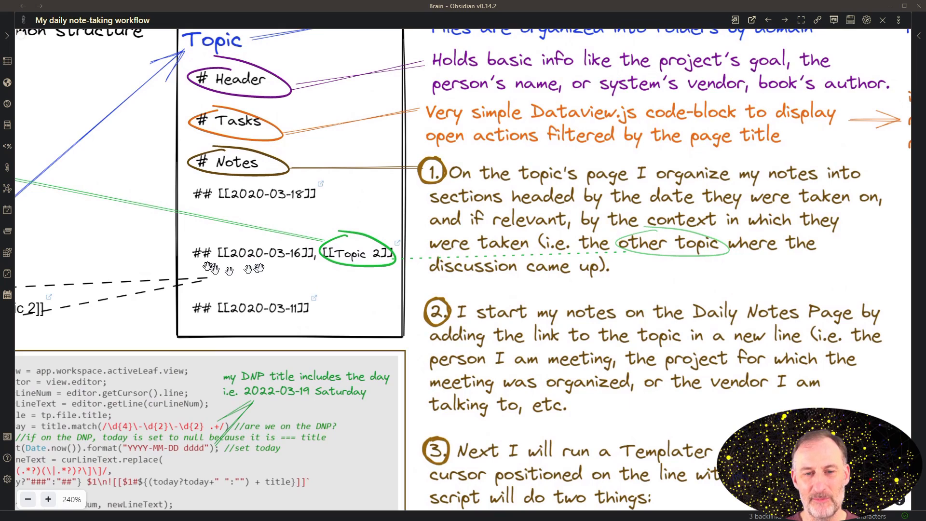
Pan to the Topic 2 page box, then up to the long Templater script code block
{"action": "left_click_drag", "start_coordinate": [108, 241], "coordinate": [448, 252]}
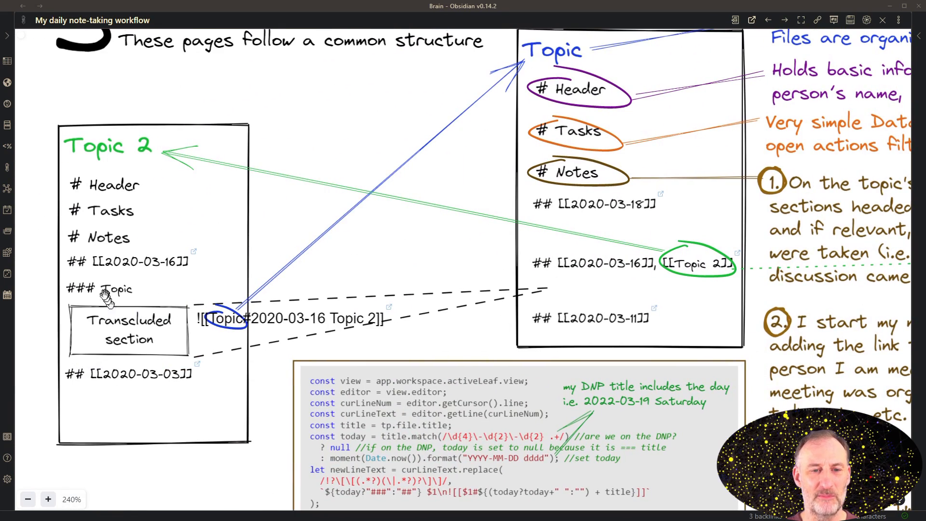
{"action": "left_click_drag", "start_coordinate": [233, 474], "coordinate": [162, 169]}
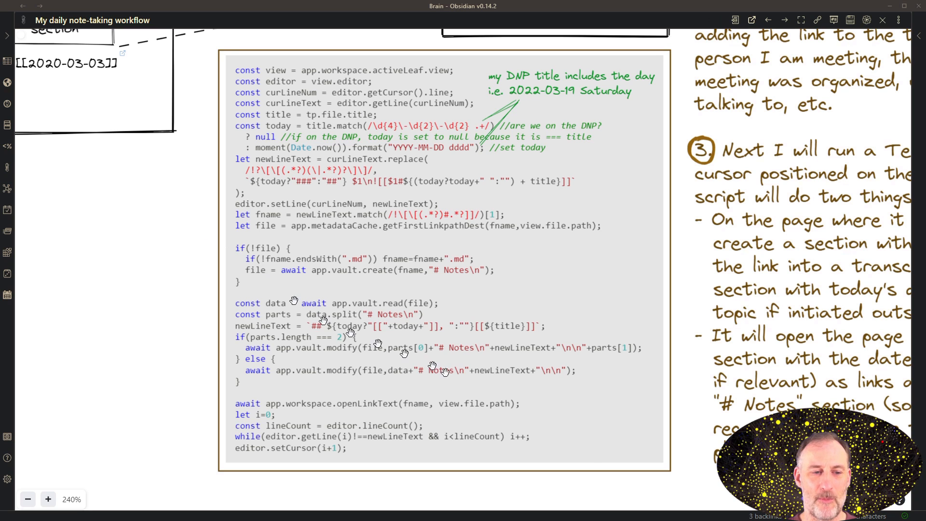
{"action": "scroll", "coordinate": [463, 261], "scroll_direction": "down", "scroll_amount": 5}
{"action": "scroll", "coordinate": [463, 260], "scroll_direction": "down", "scroll_amount": 5}
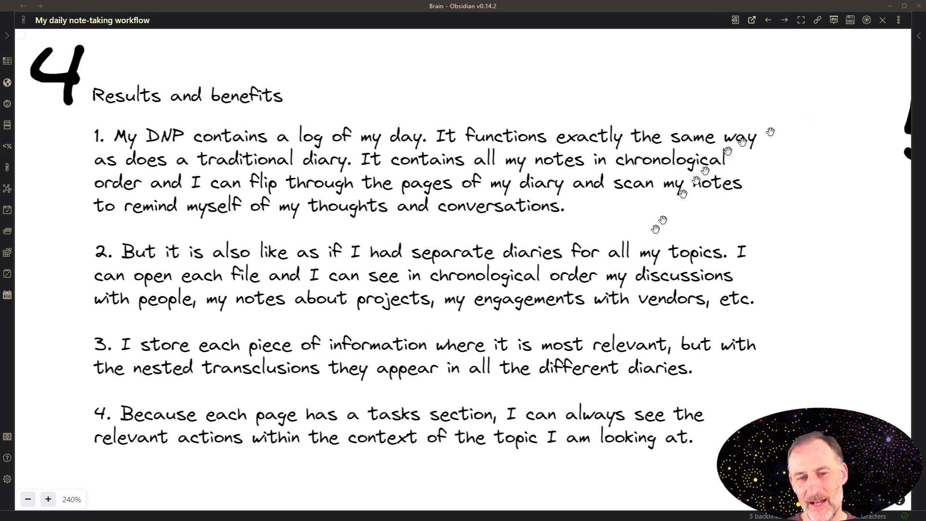
Pan the canvas left to reveal section 5 Style tweeks and its CSS snippet
{"action": "left_click_drag", "start_coordinate": [847, 105], "coordinate": [6, 58]}
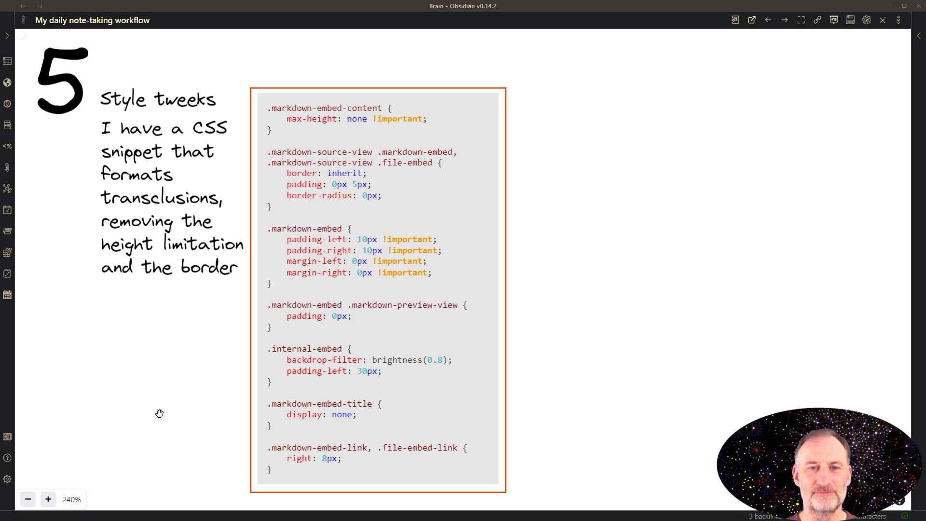
{"action": "scroll", "coordinate": [160, 412], "scroll_direction": "down", "scroll_amount": 3}
{"action": "scroll", "coordinate": [166, 373], "scroll_direction": "down", "scroll_amount": 3}
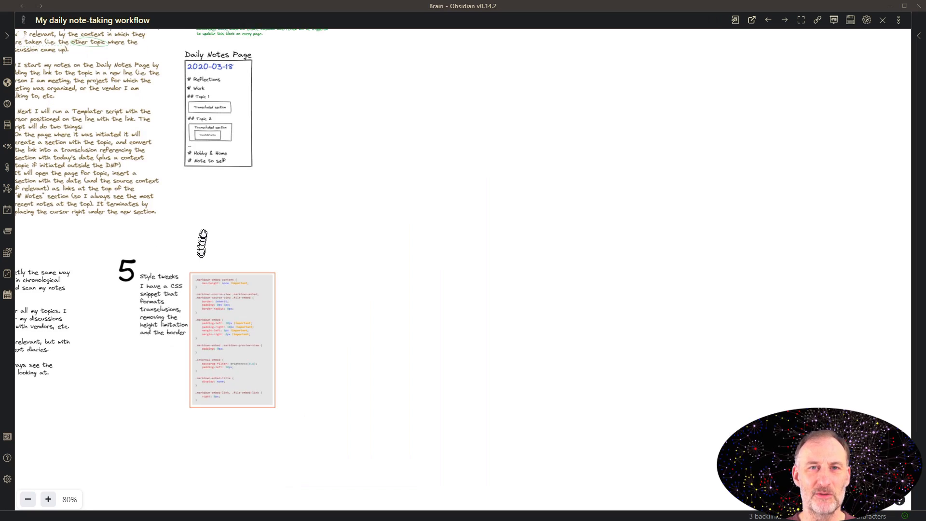
{"action": "scroll", "coordinate": [202, 243], "scroll_direction": "down", "scroll_amount": 2}
Center the whole zoomed-out drawing with the Daily Note First versus Content First comparison visible
{"action": "mouse_move", "coordinate": [303, 282]}
{"action": "left_mouse_down"}
{"action": "mouse_move", "coordinate": [526, 387]}
{"action": "mouse_move", "coordinate": [541, 369]}
{"action": "left_mouse_up"}
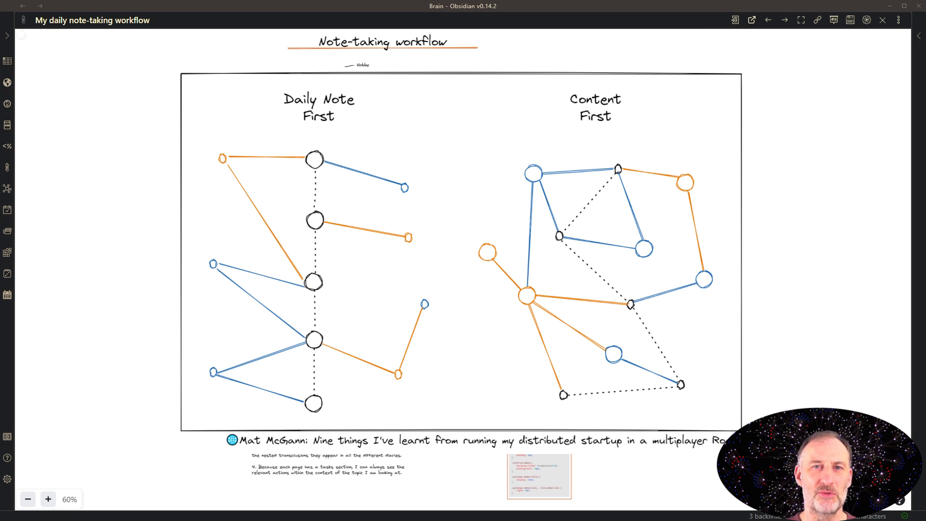
Close the enlarged comparison diagram to return to the full workflow drawing
{"action": "key", "text": "Escape"}
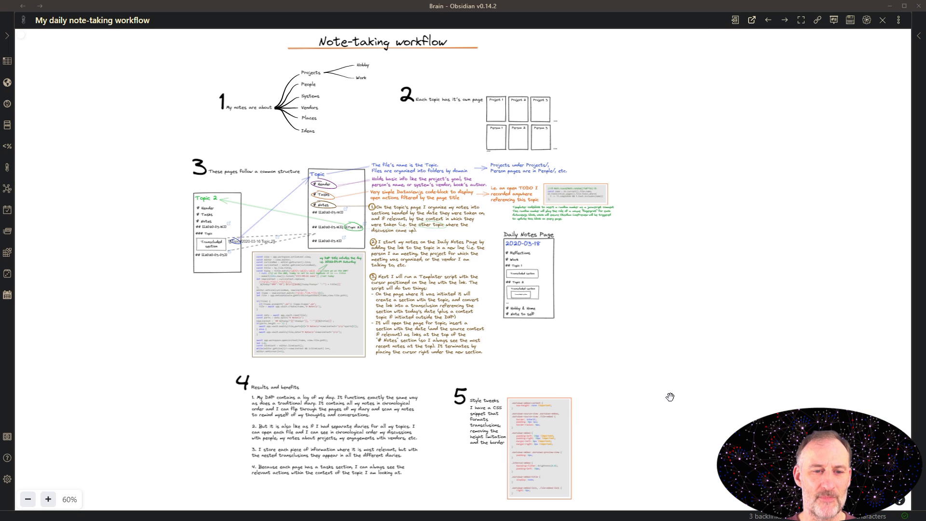